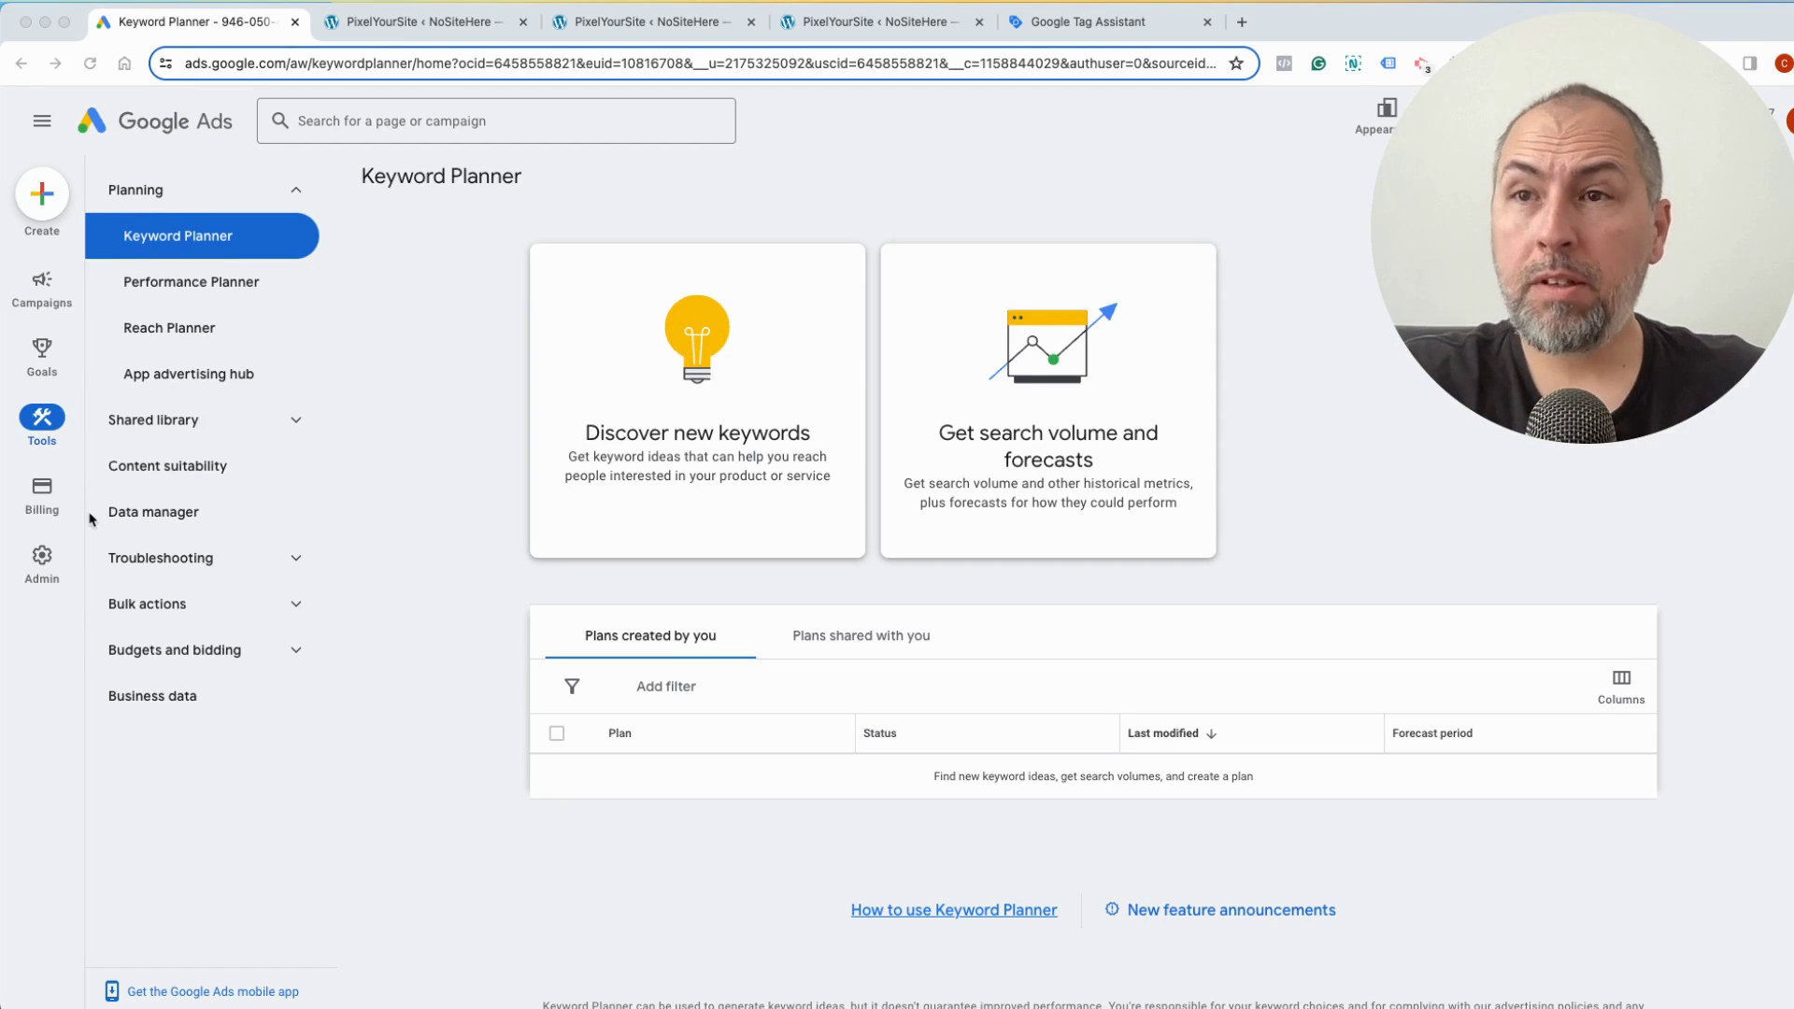
Enable the Google Ads tag pixel in PixelYourSite Pro, leaving its tag ID empty for now
click(433, 37)
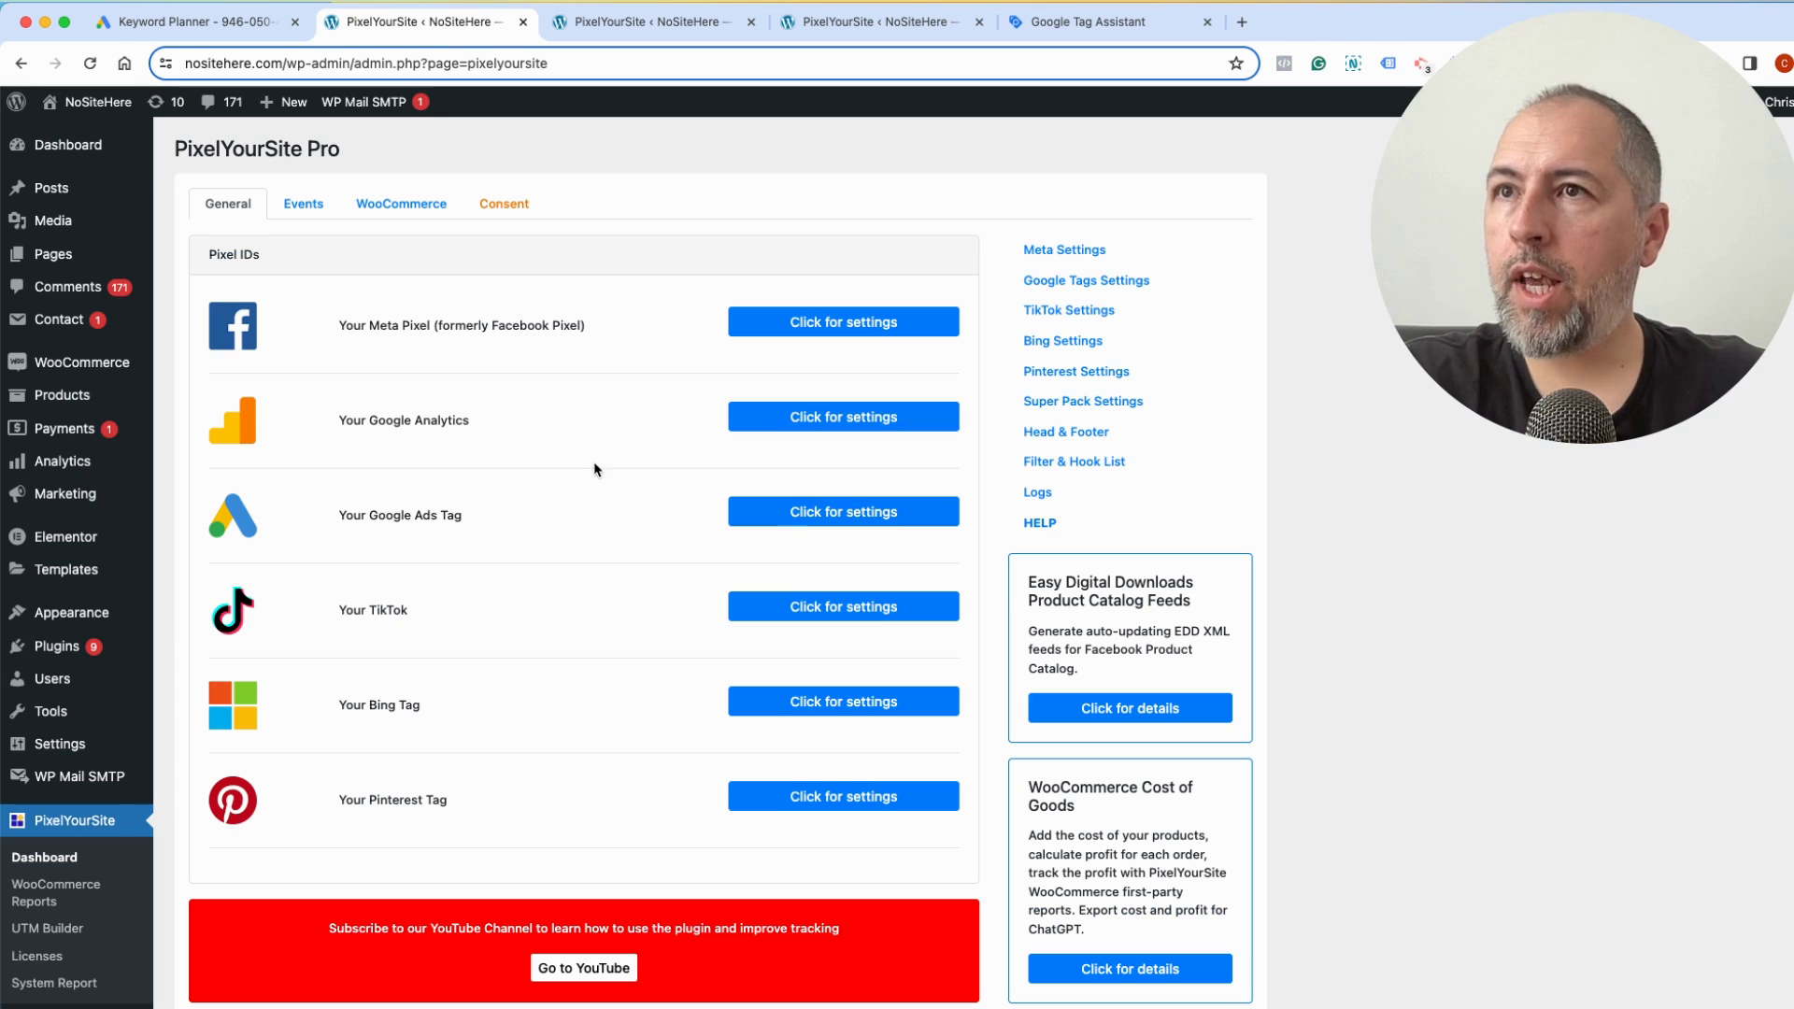
click(799, 526)
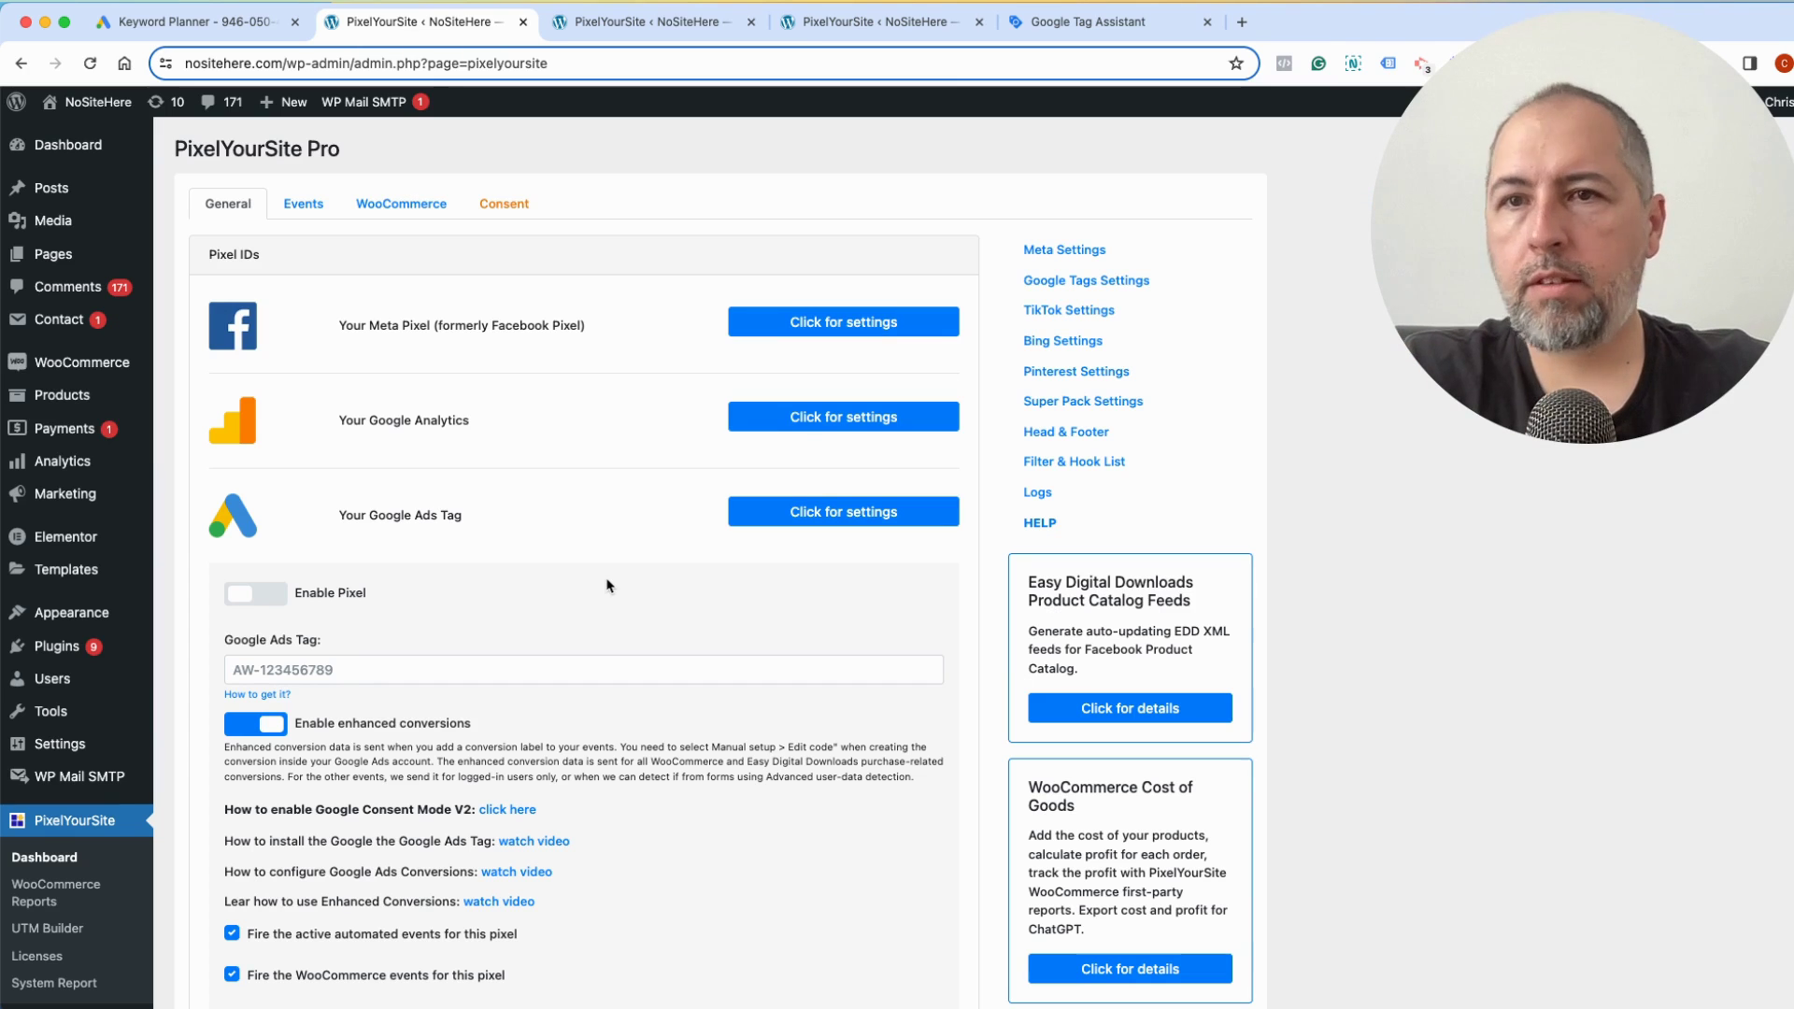
scroll(607, 586, down, 3)
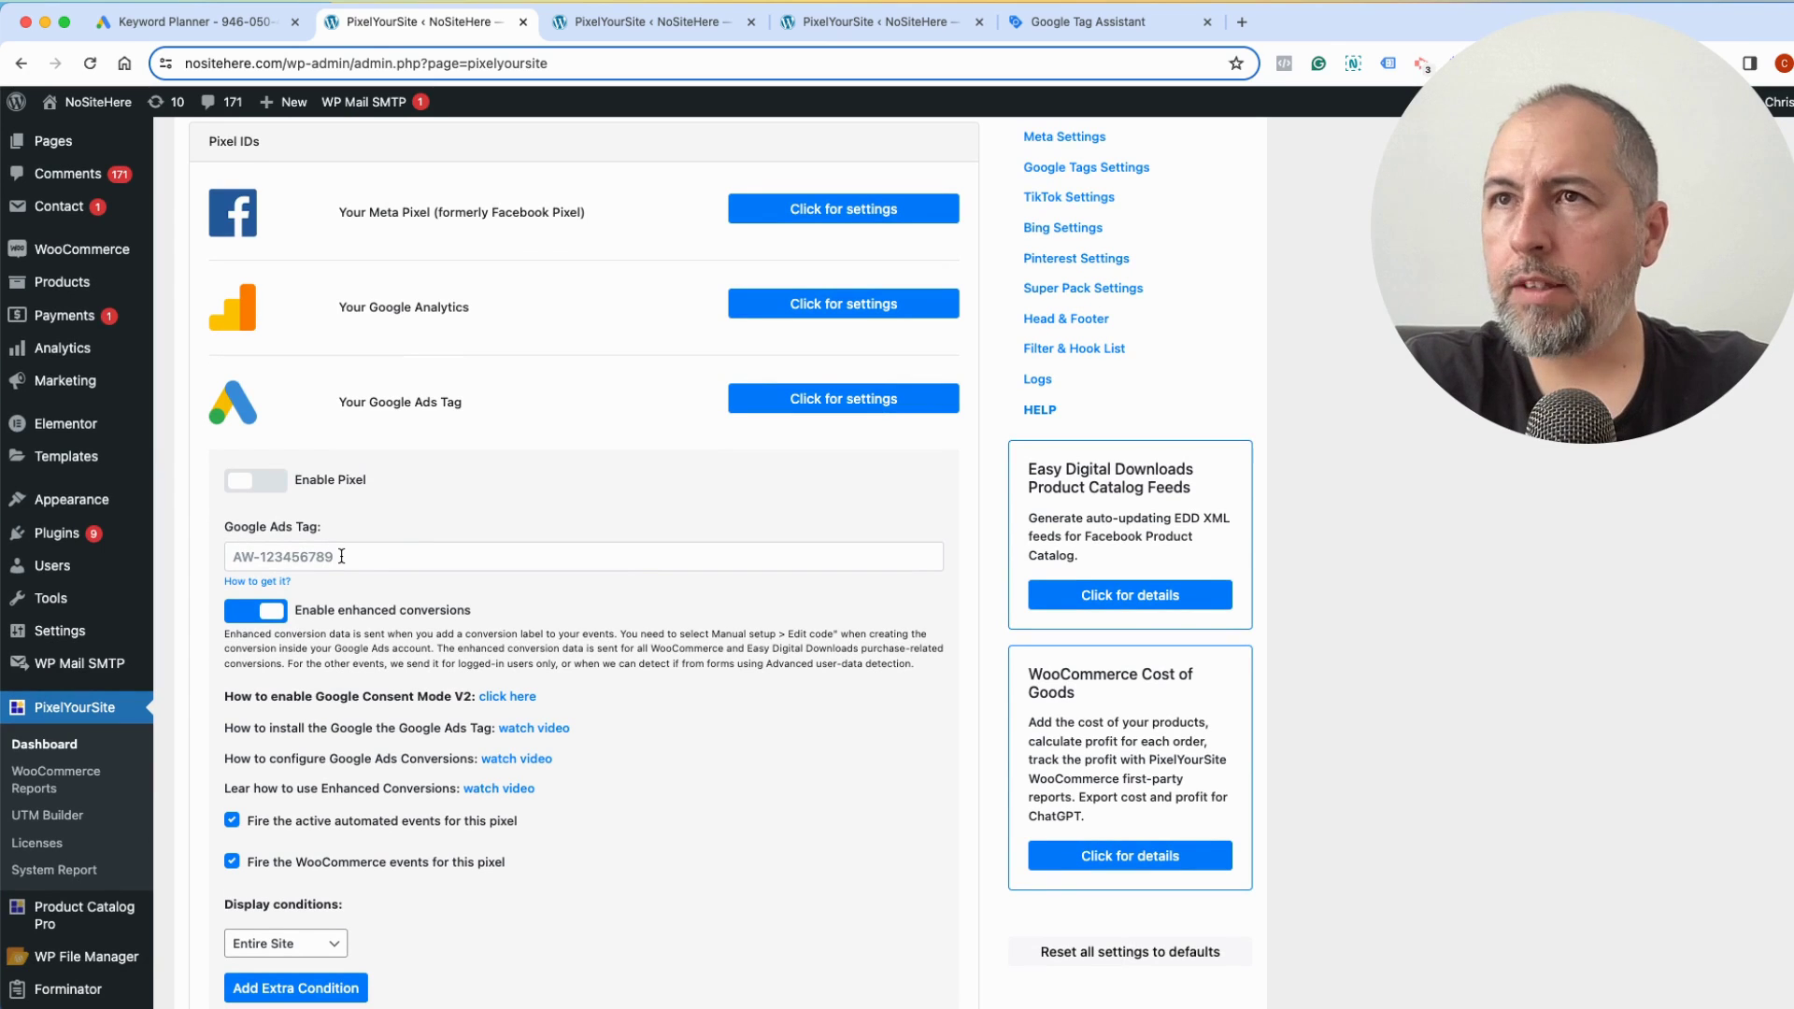
click(267, 490)
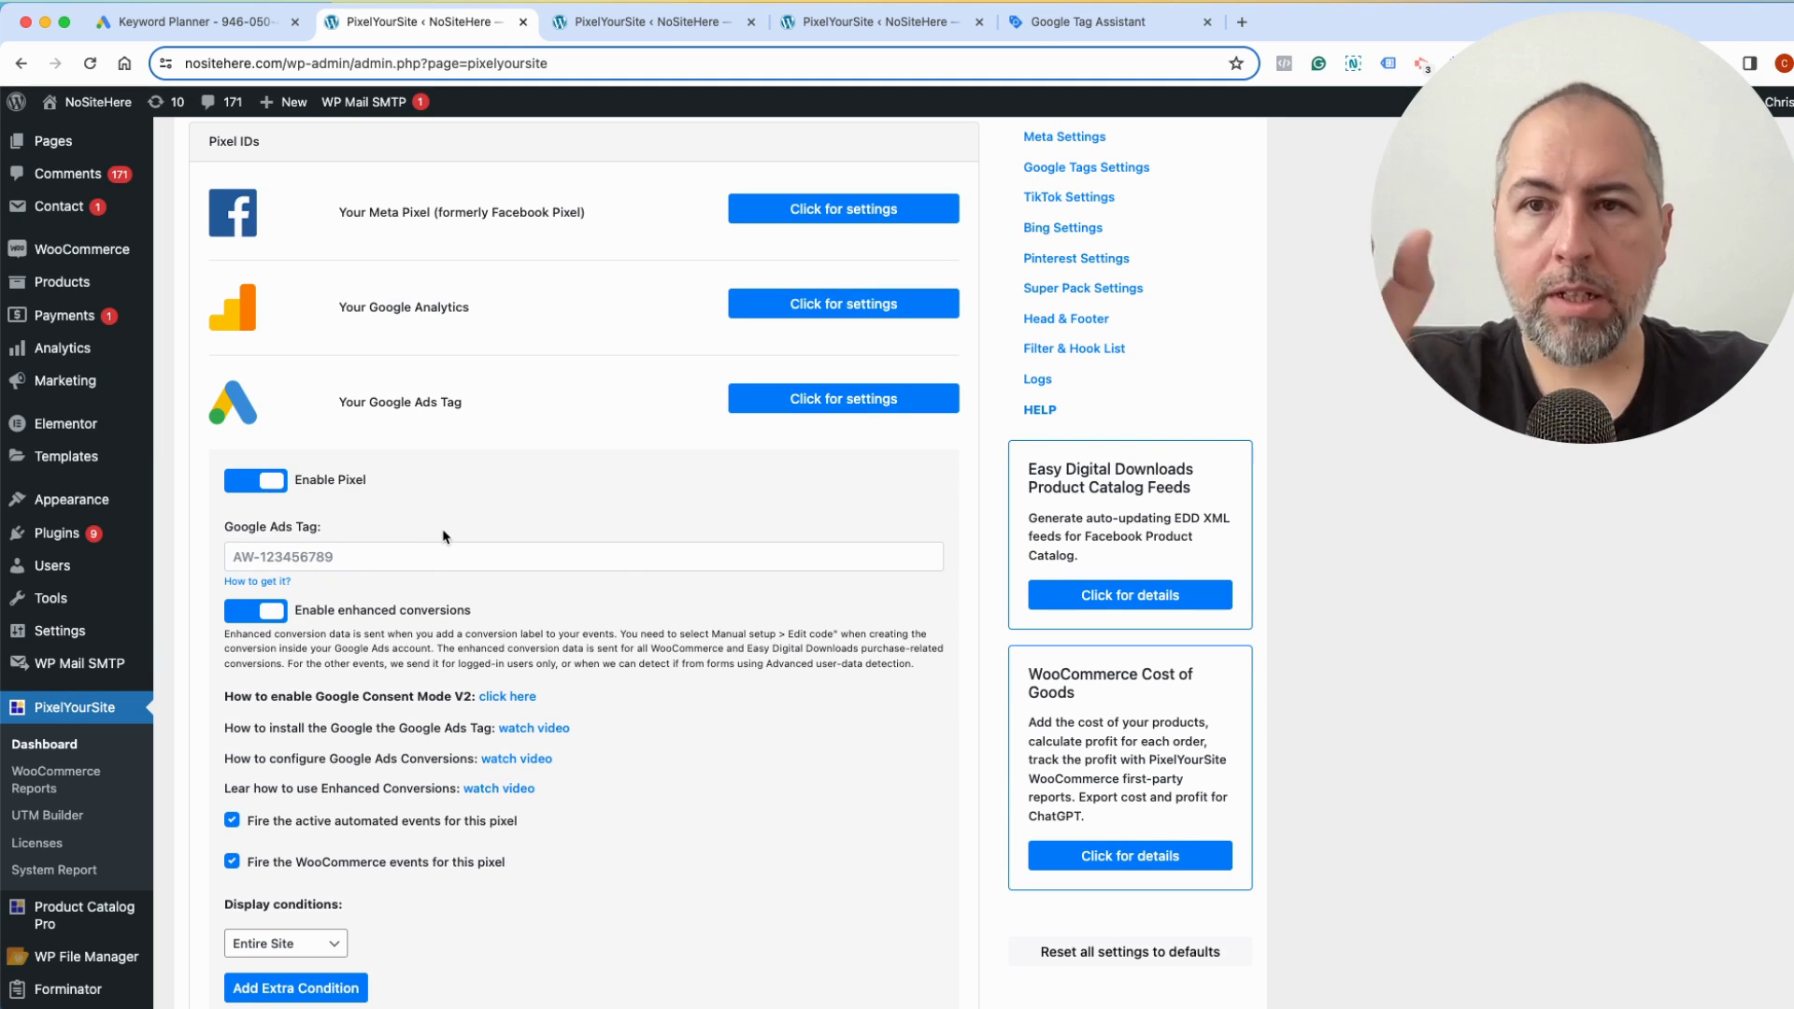
click(228, 23)
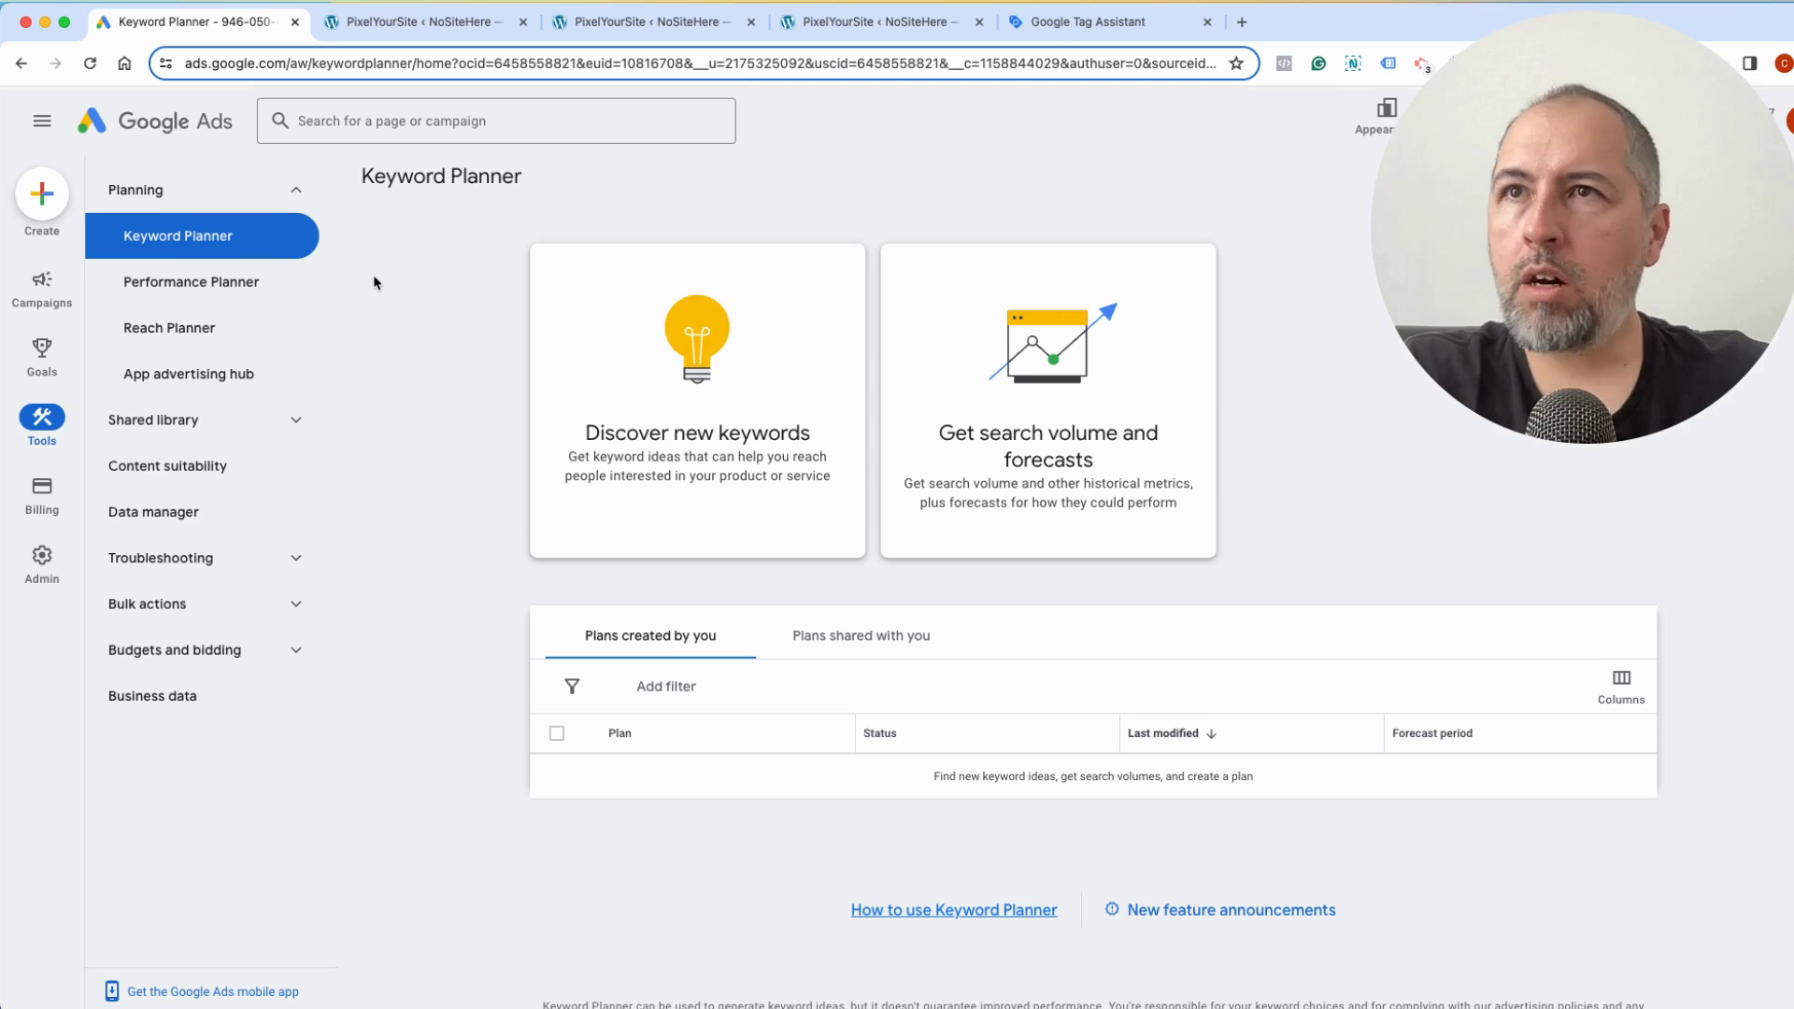
click(127, 526)
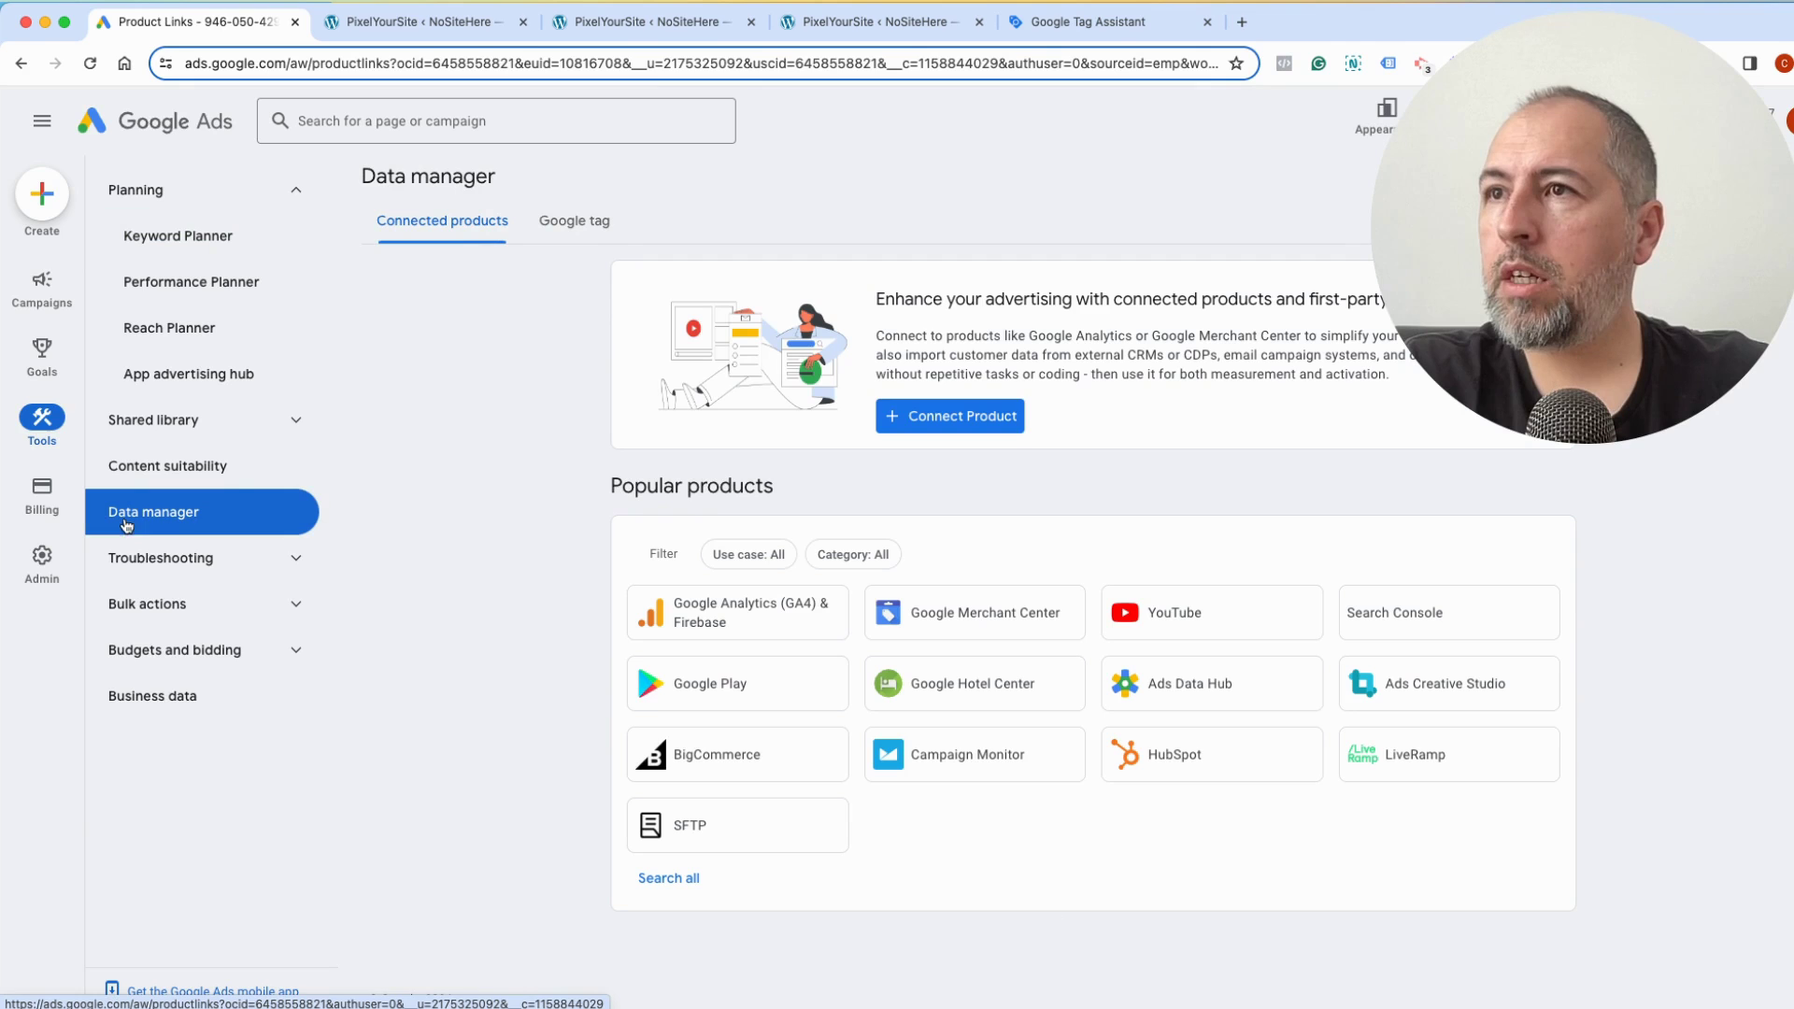
click(570, 229)
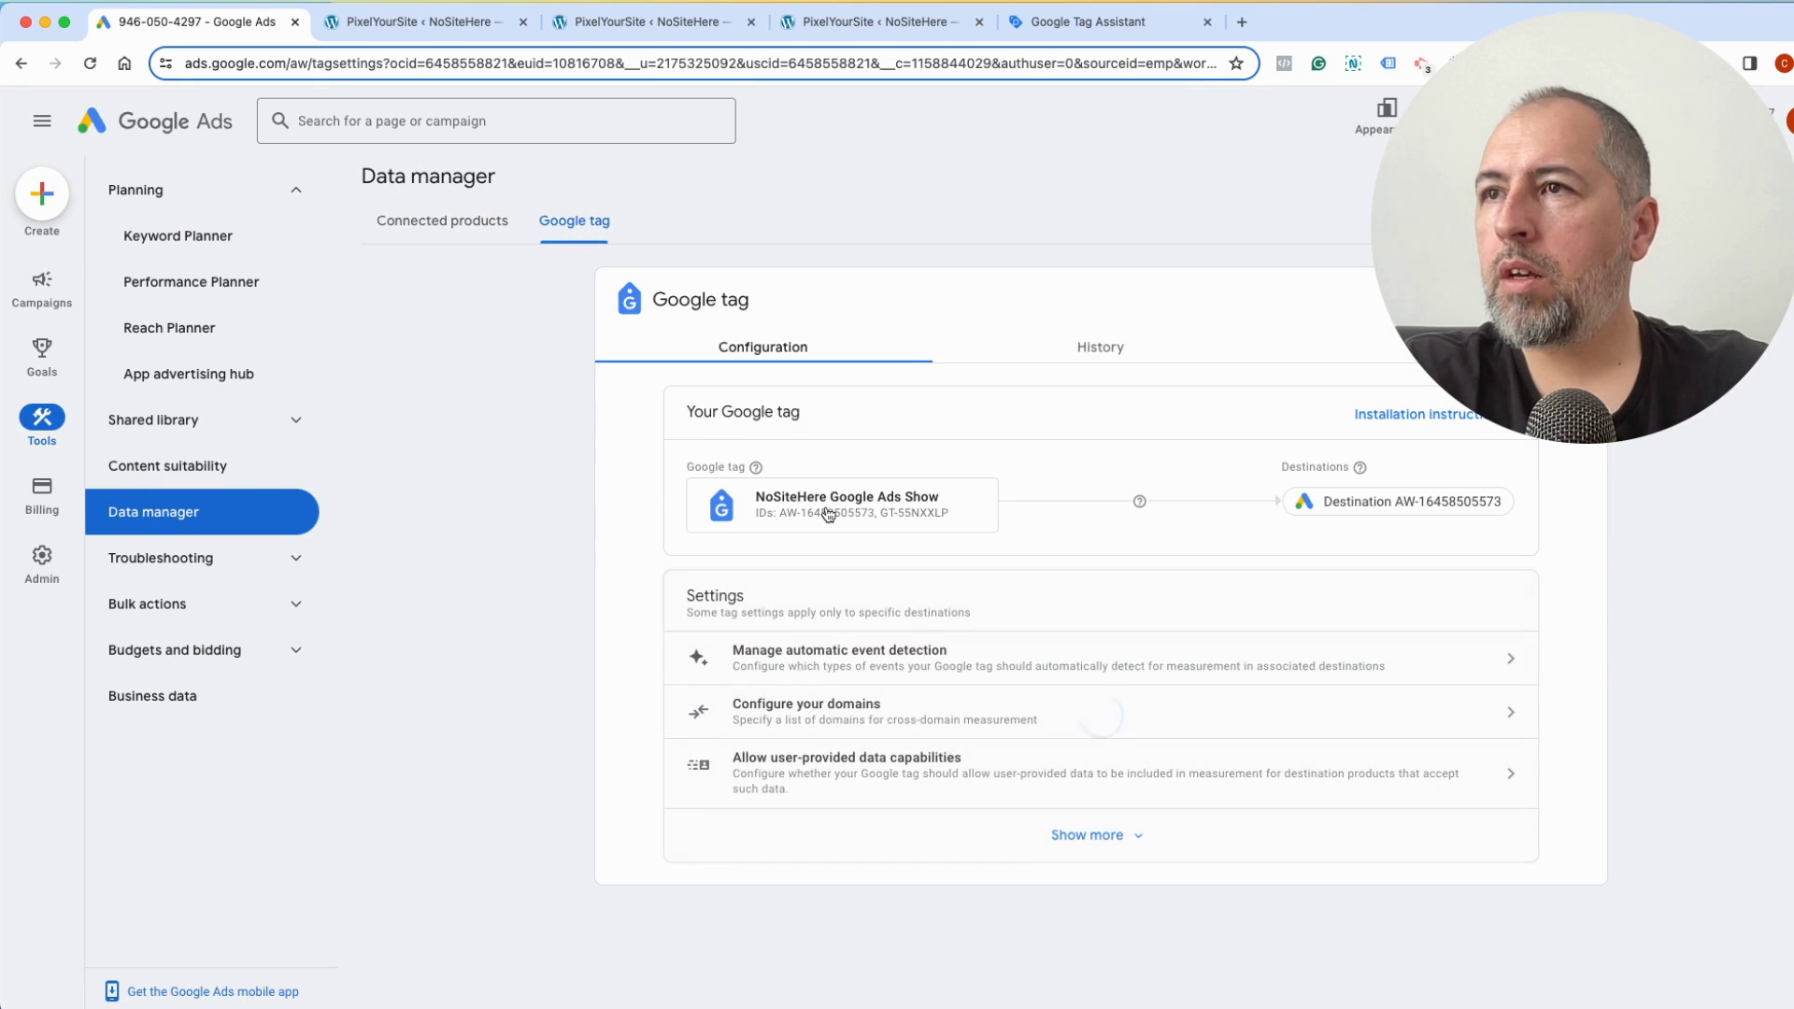
click(828, 513)
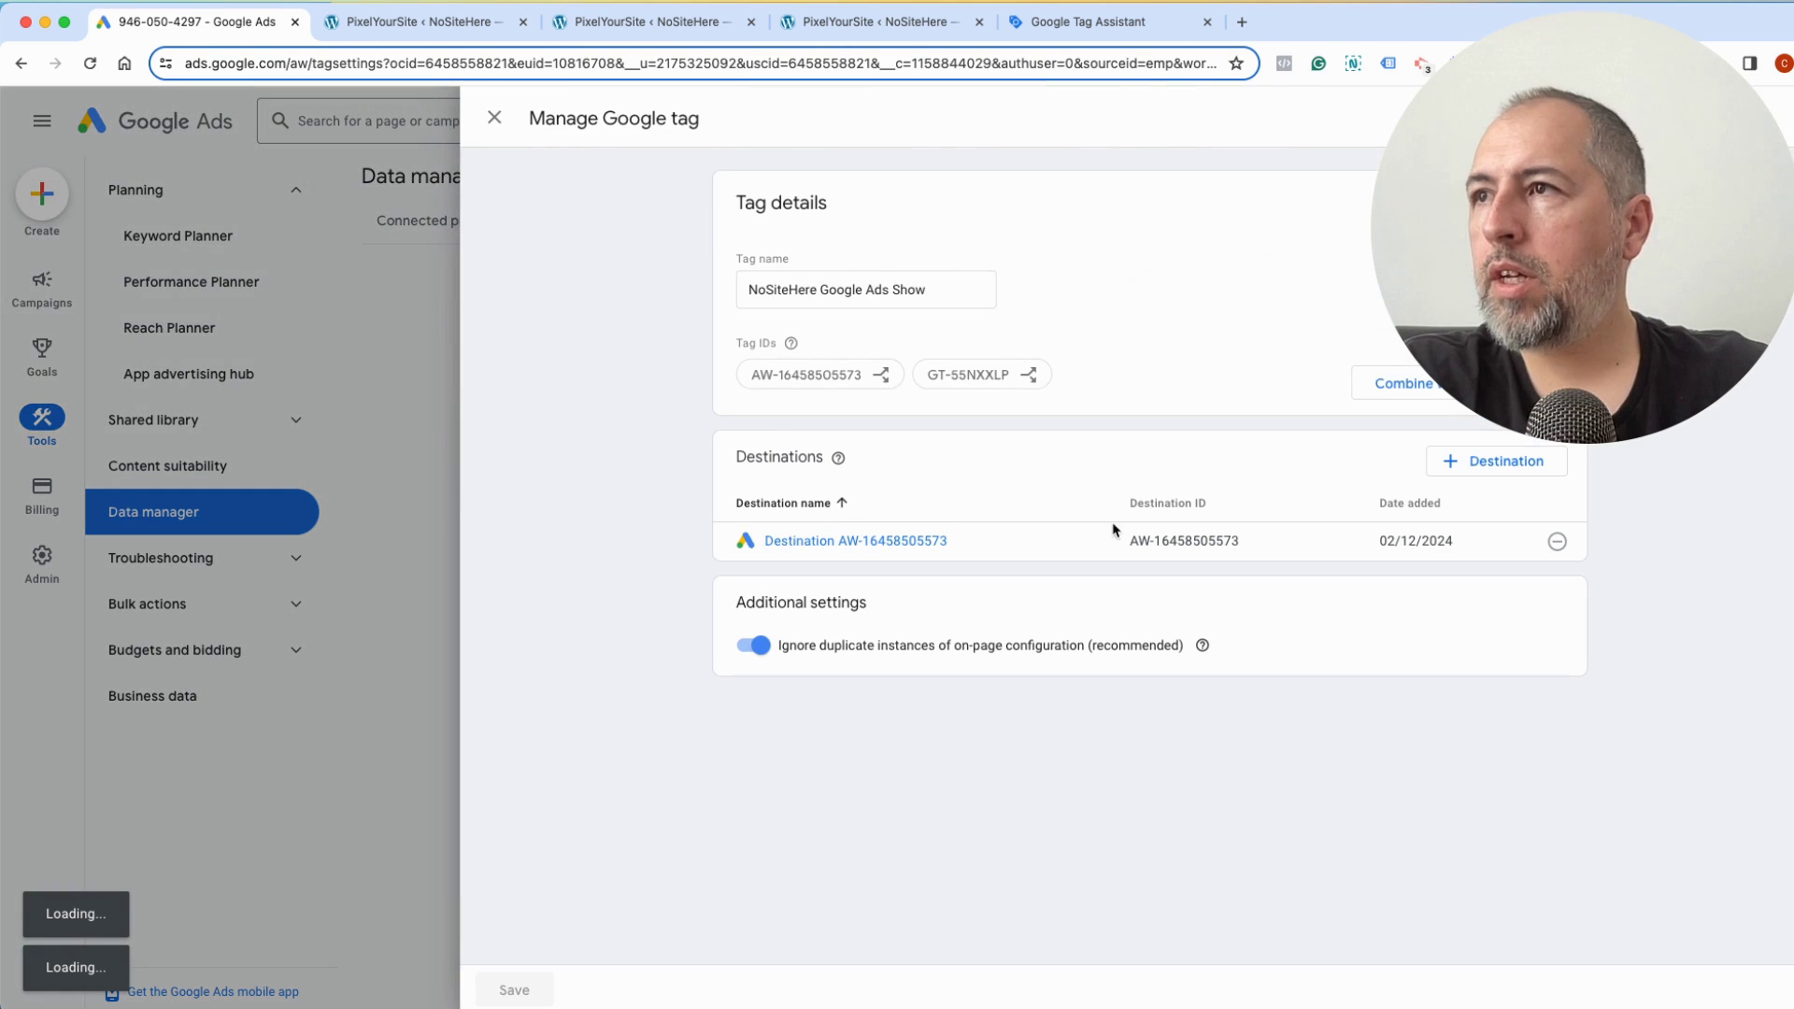
drag(1128, 542, 1244, 551)
right_click(1197, 541)
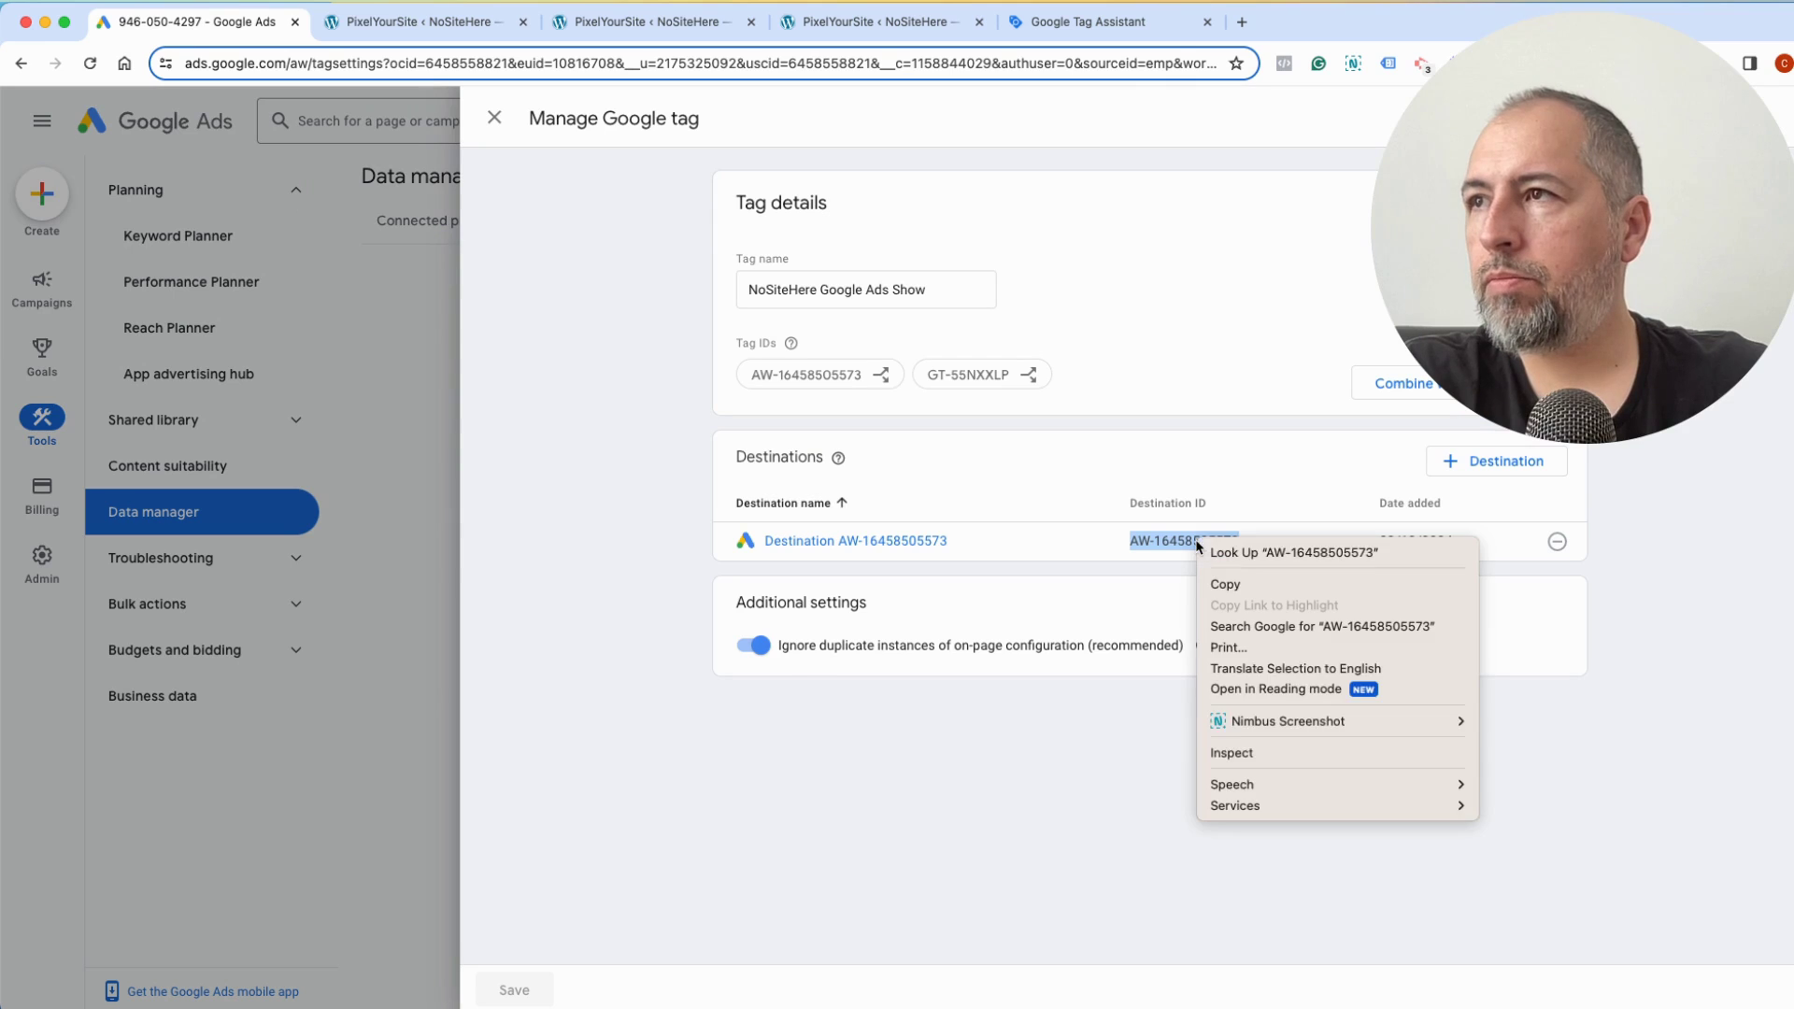
click(1226, 586)
click(446, 26)
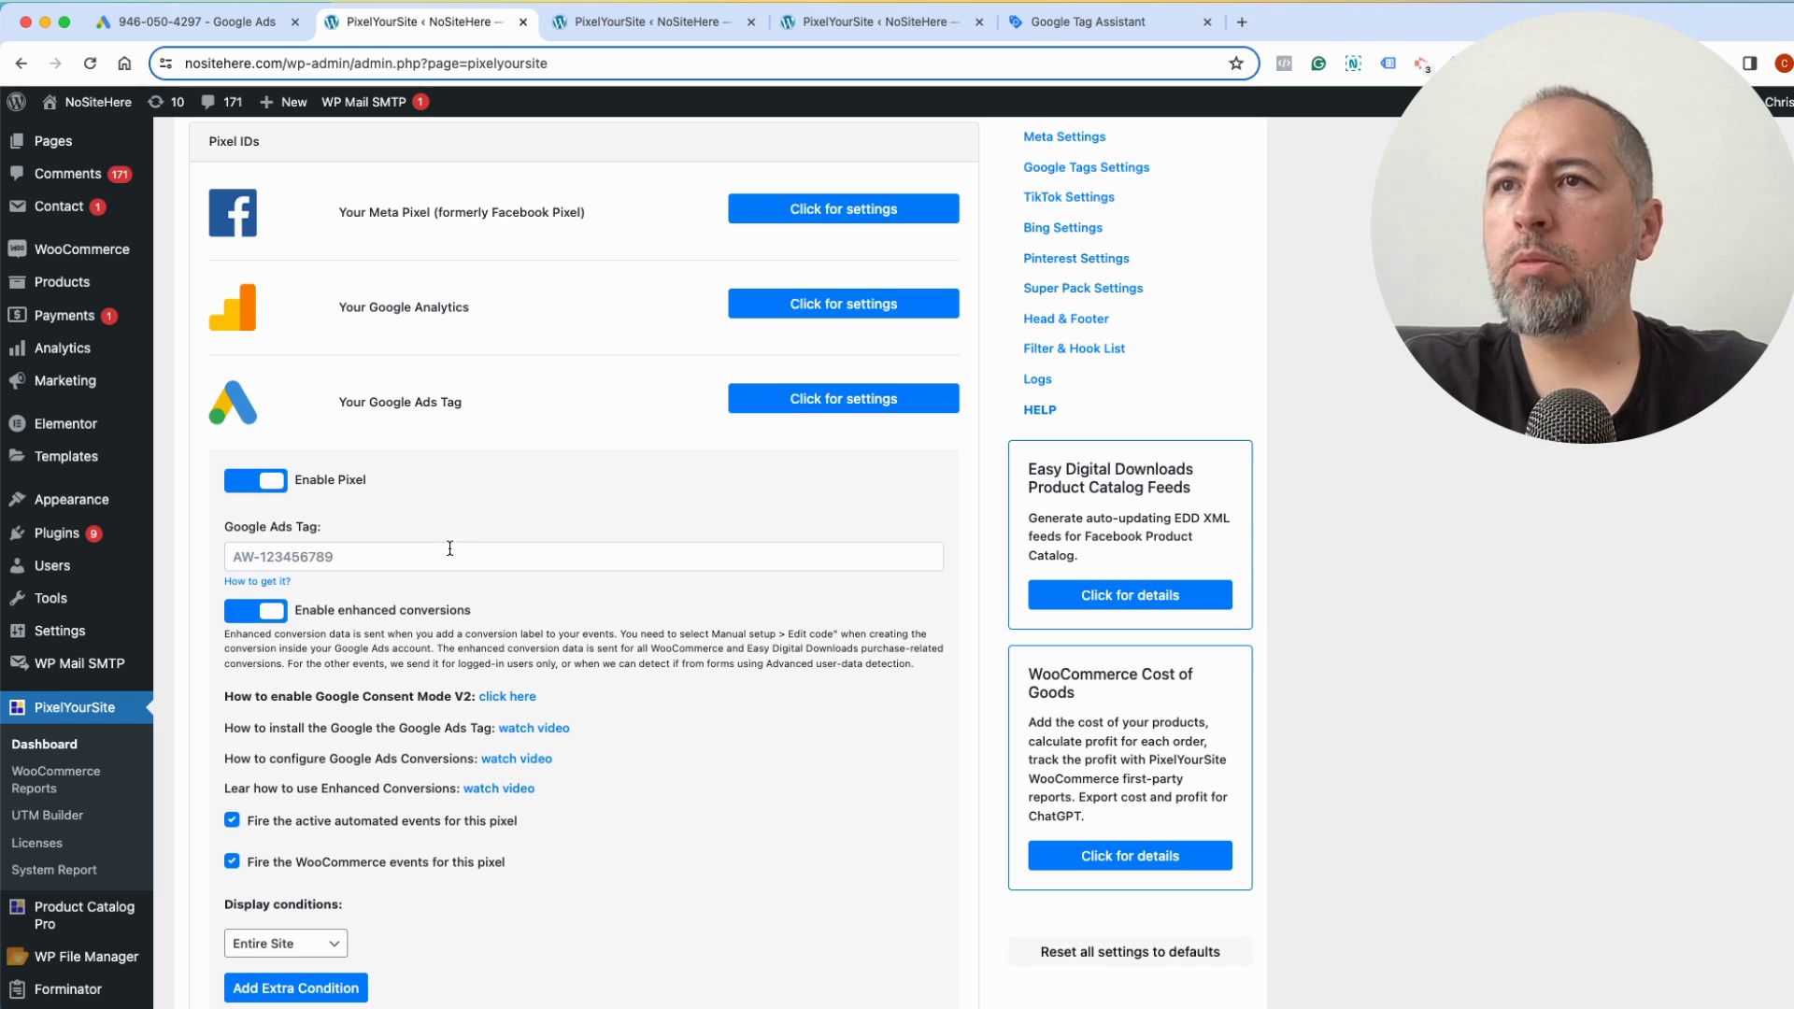
right_click(450, 549)
click(490, 688)
scroll(490, 692, down, 15)
click(539, 923)
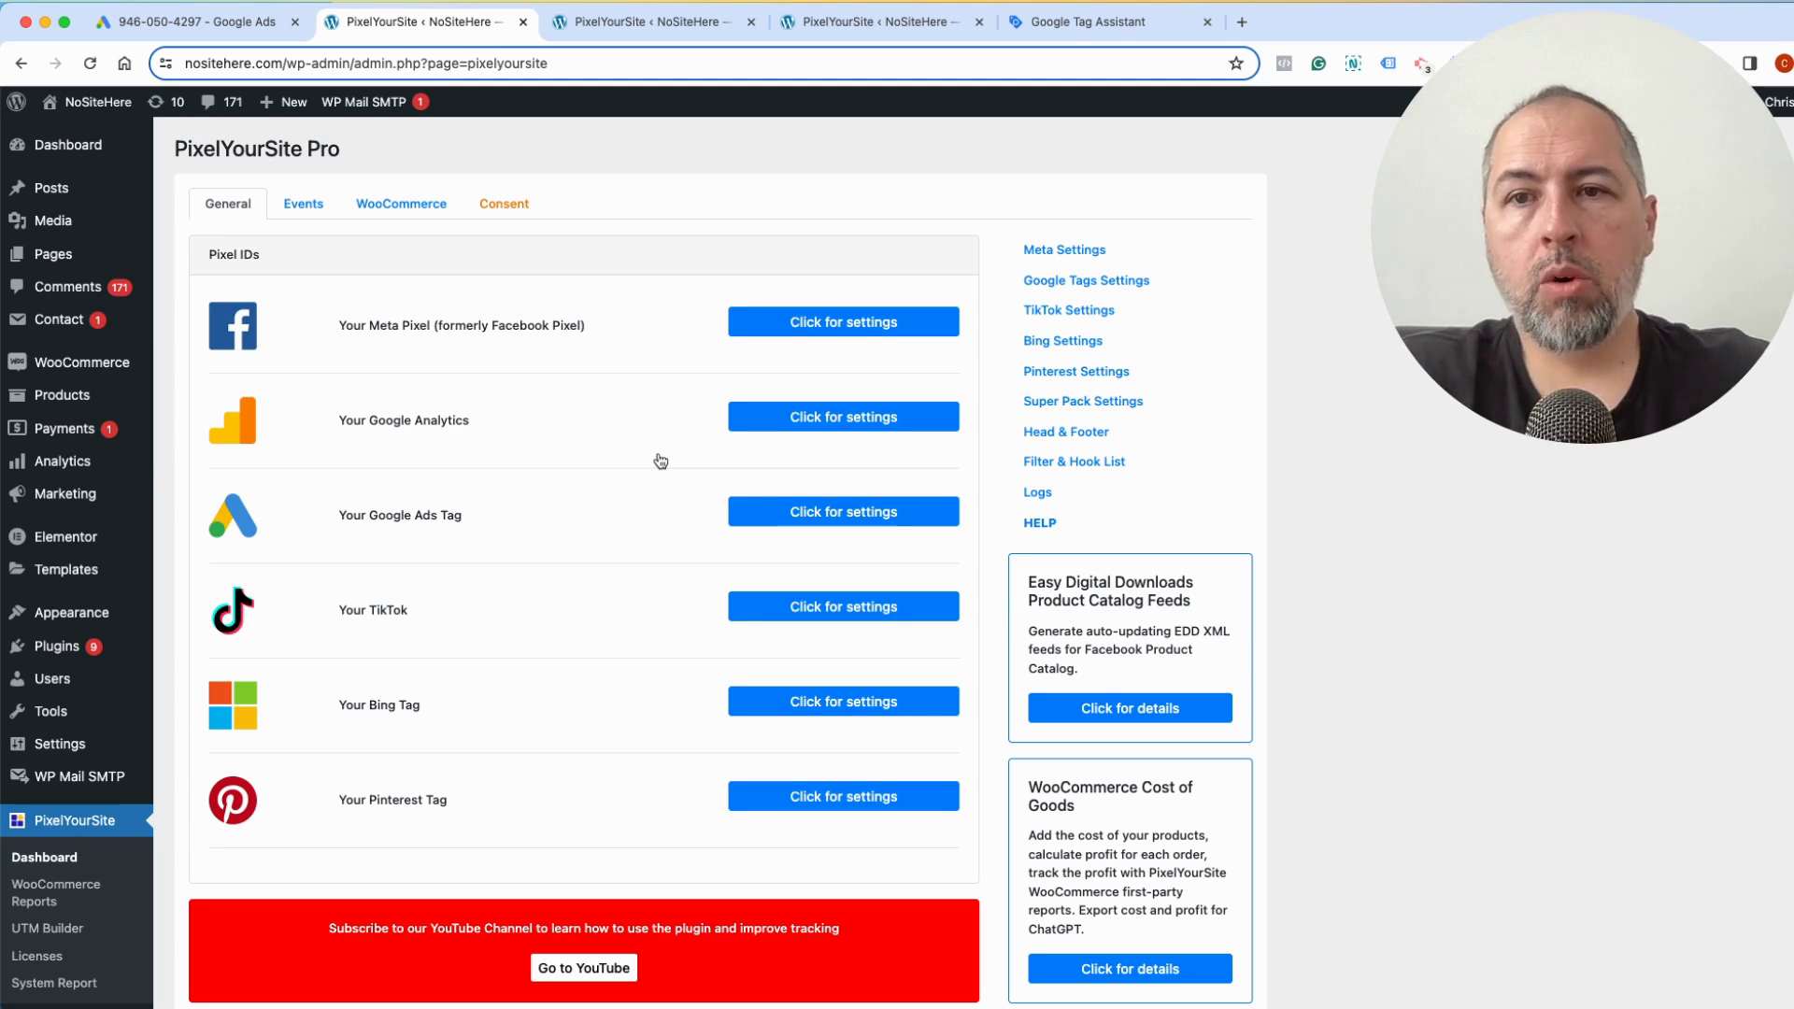
Review the Google Ads options under WooCommerce Track Purchases, then collapse that section again
click(420, 210)
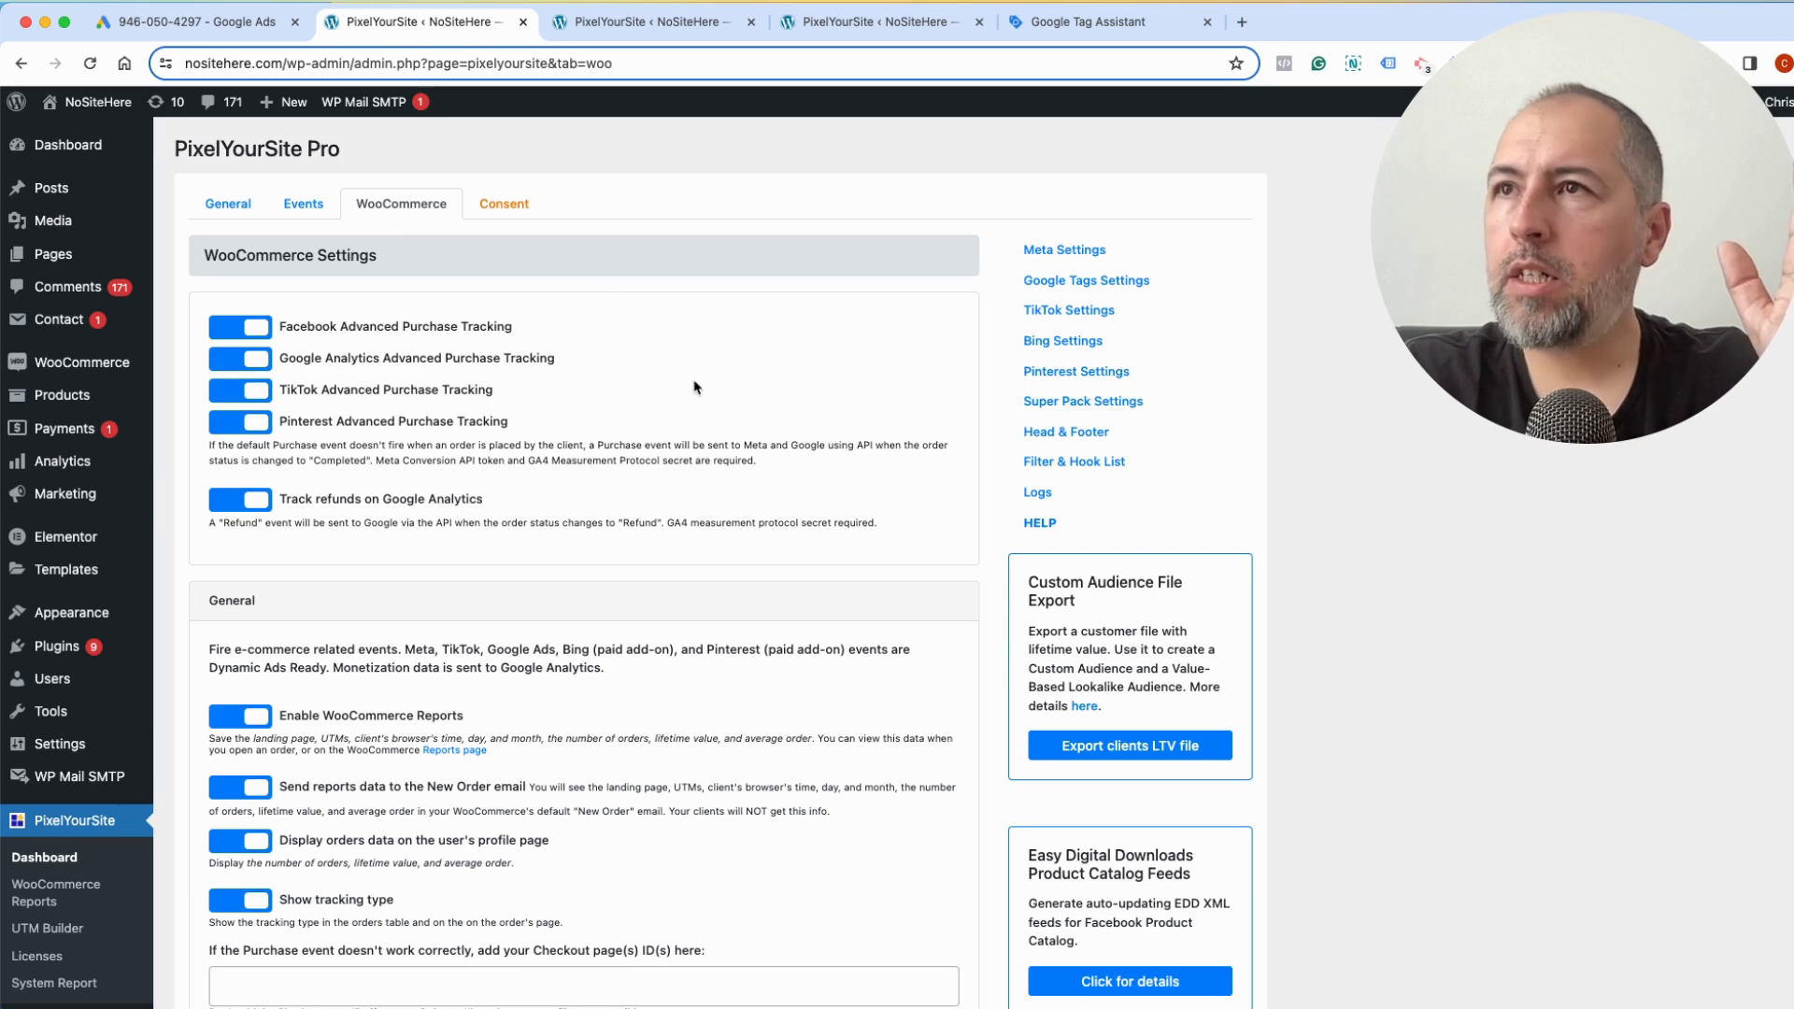
scroll(694, 387, down, 20)
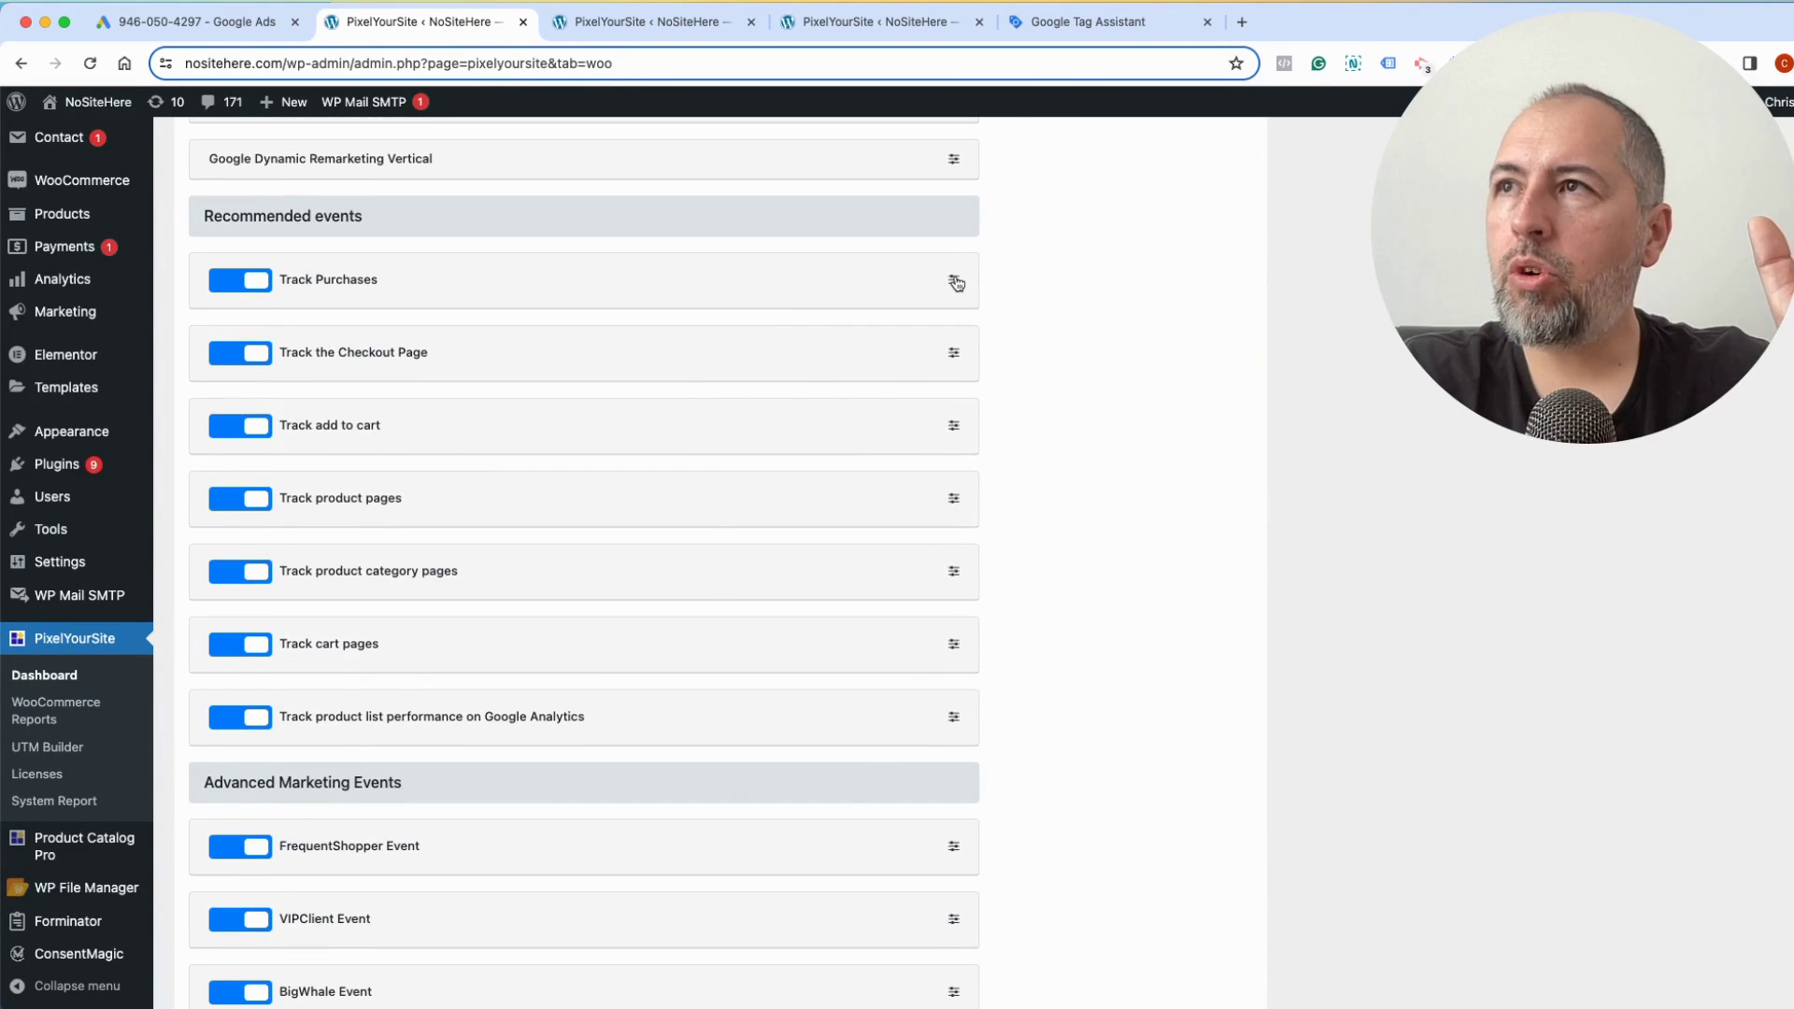
click(954, 280)
scroll(680, 502, down, 4)
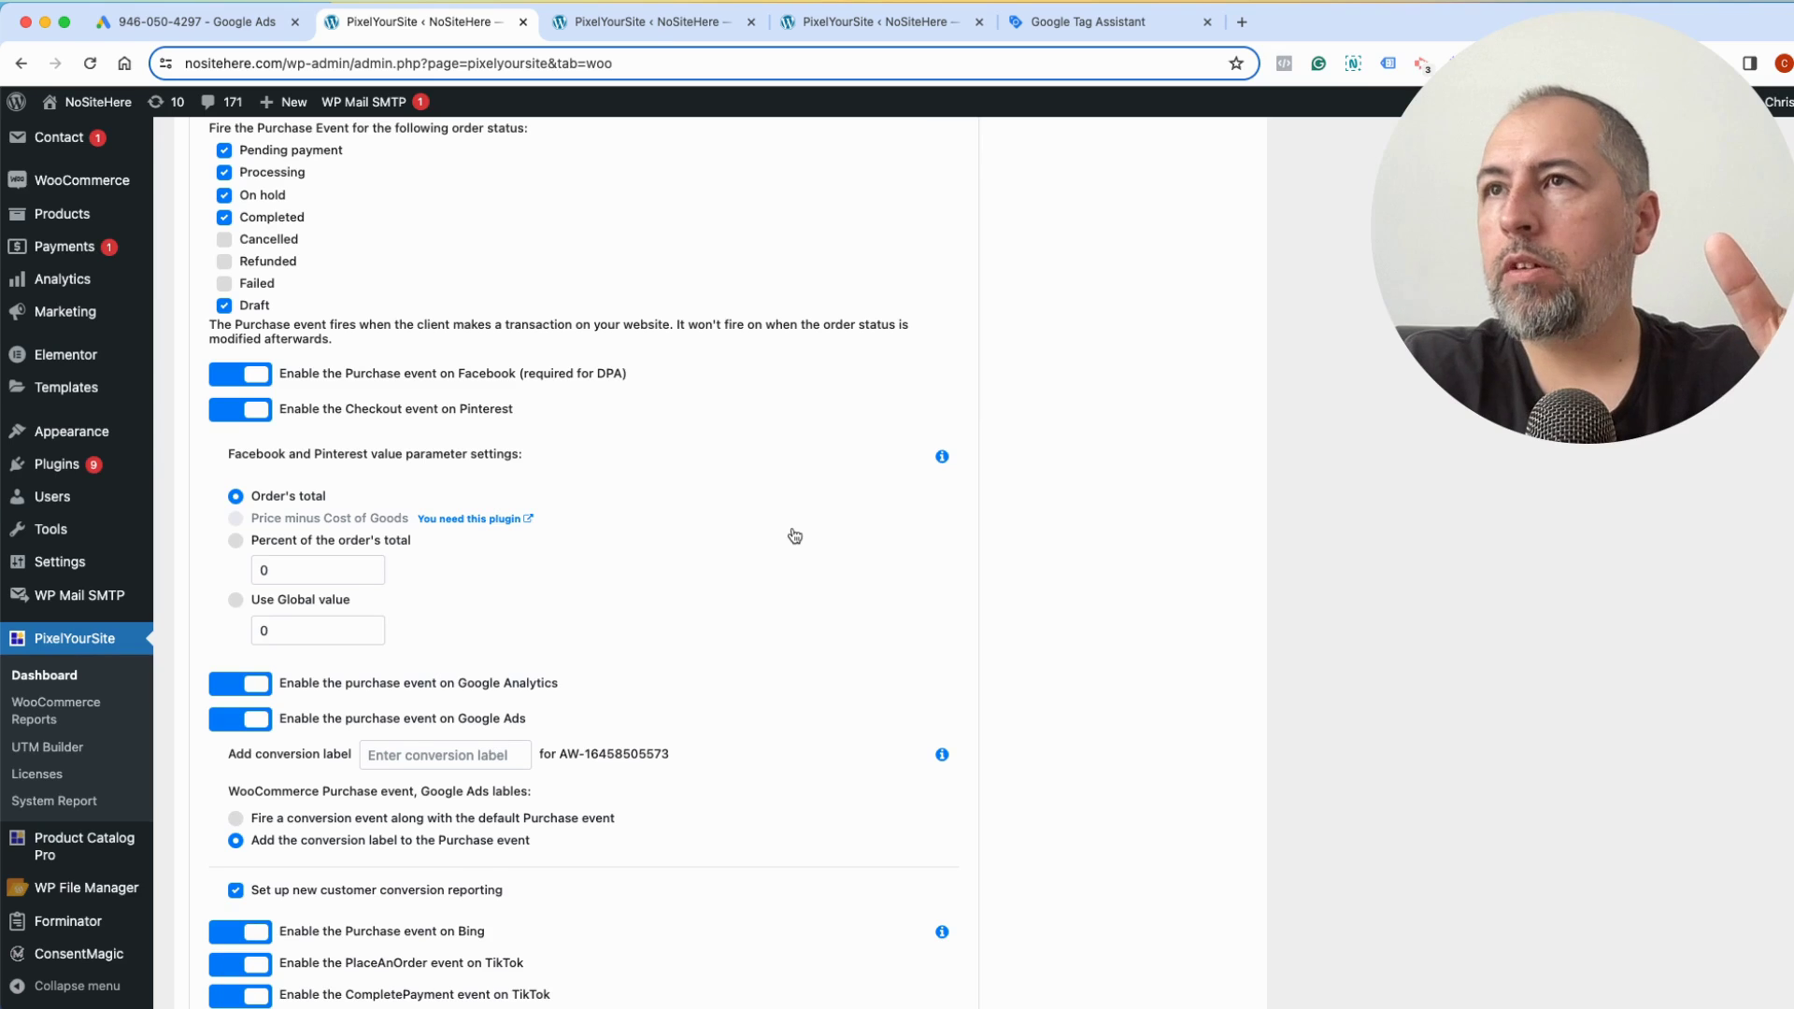
scroll(789, 533, up, 4)
scroll(792, 534, down, 4)
scroll(793, 534, down, 1)
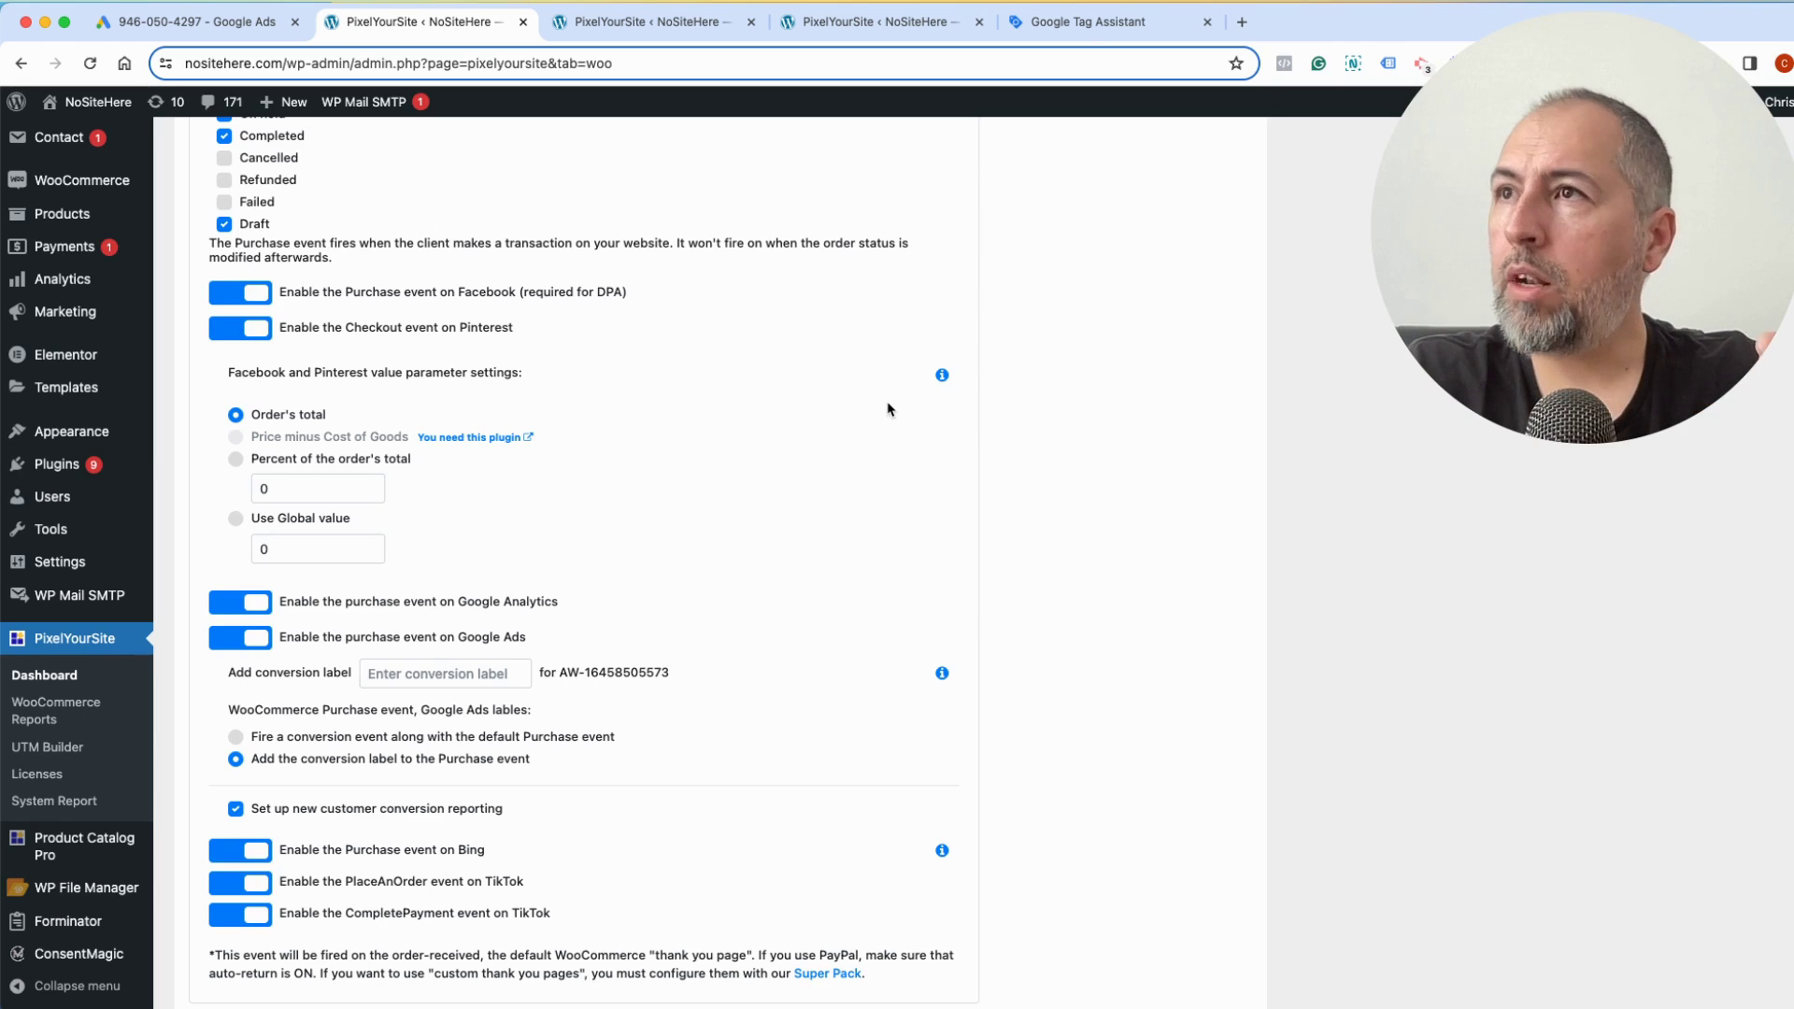
scroll(893, 411, up, 5)
click(952, 273)
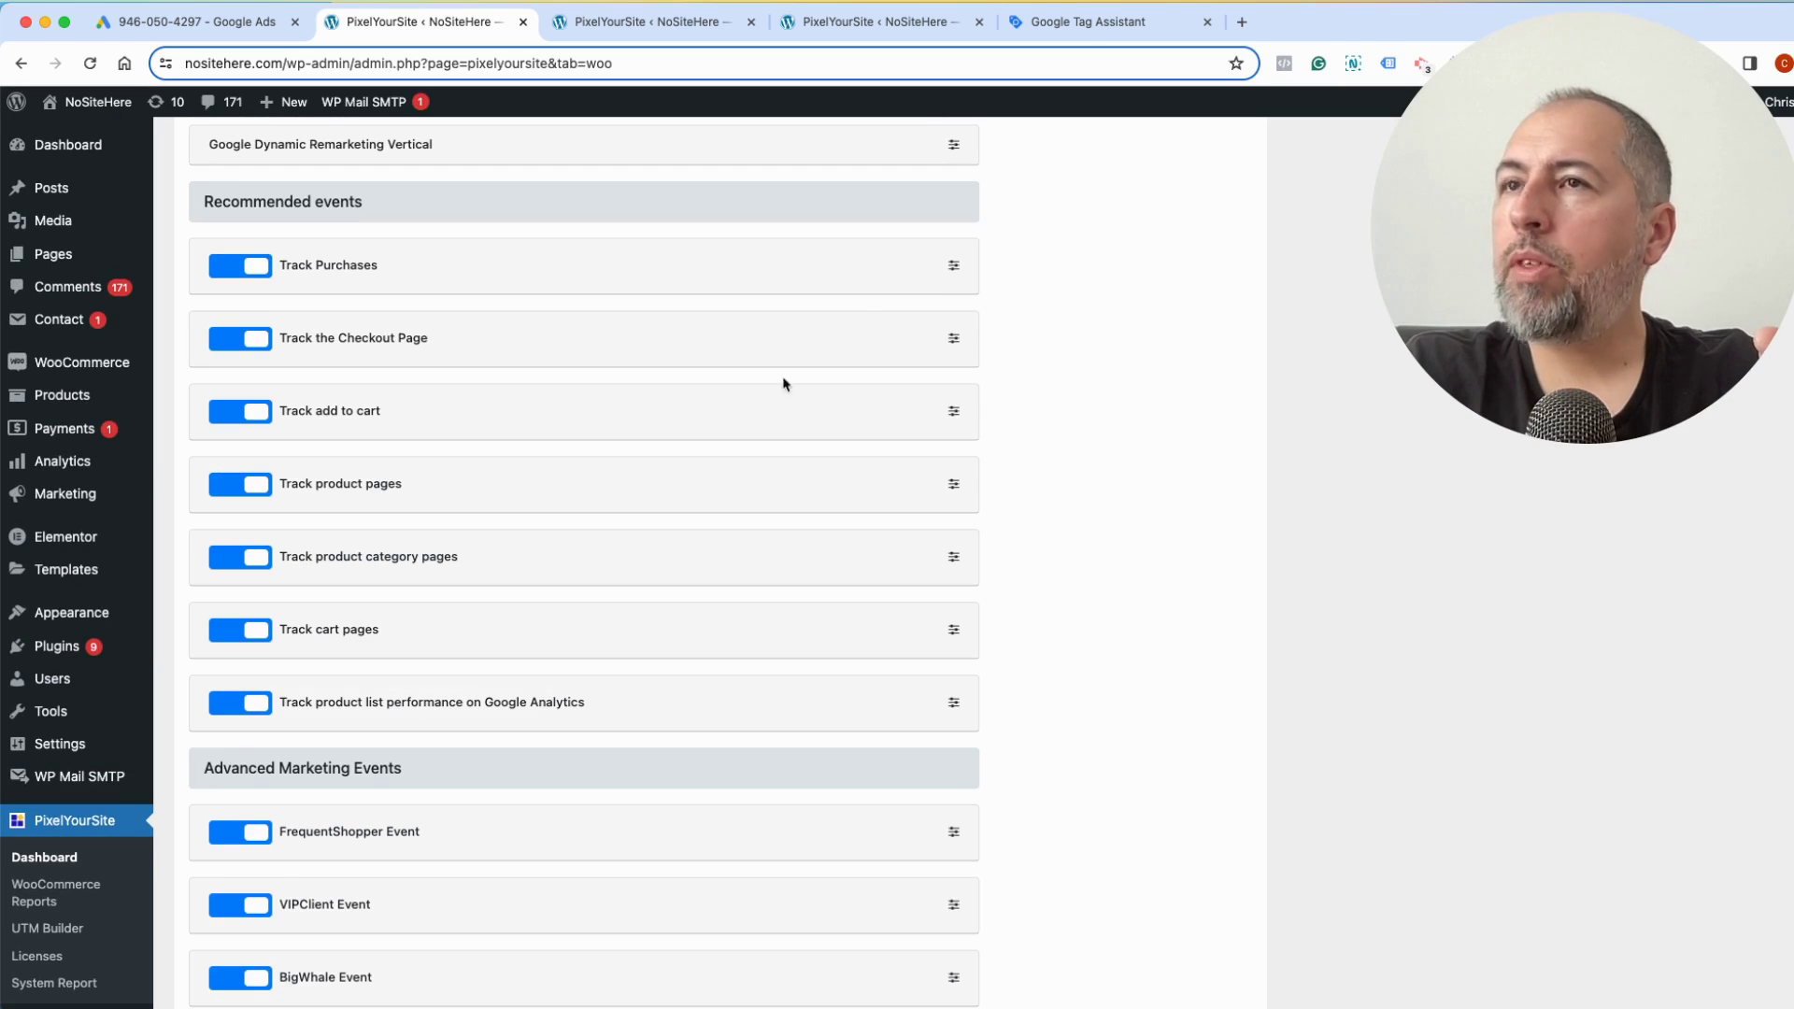
scroll(765, 395, up, 20)
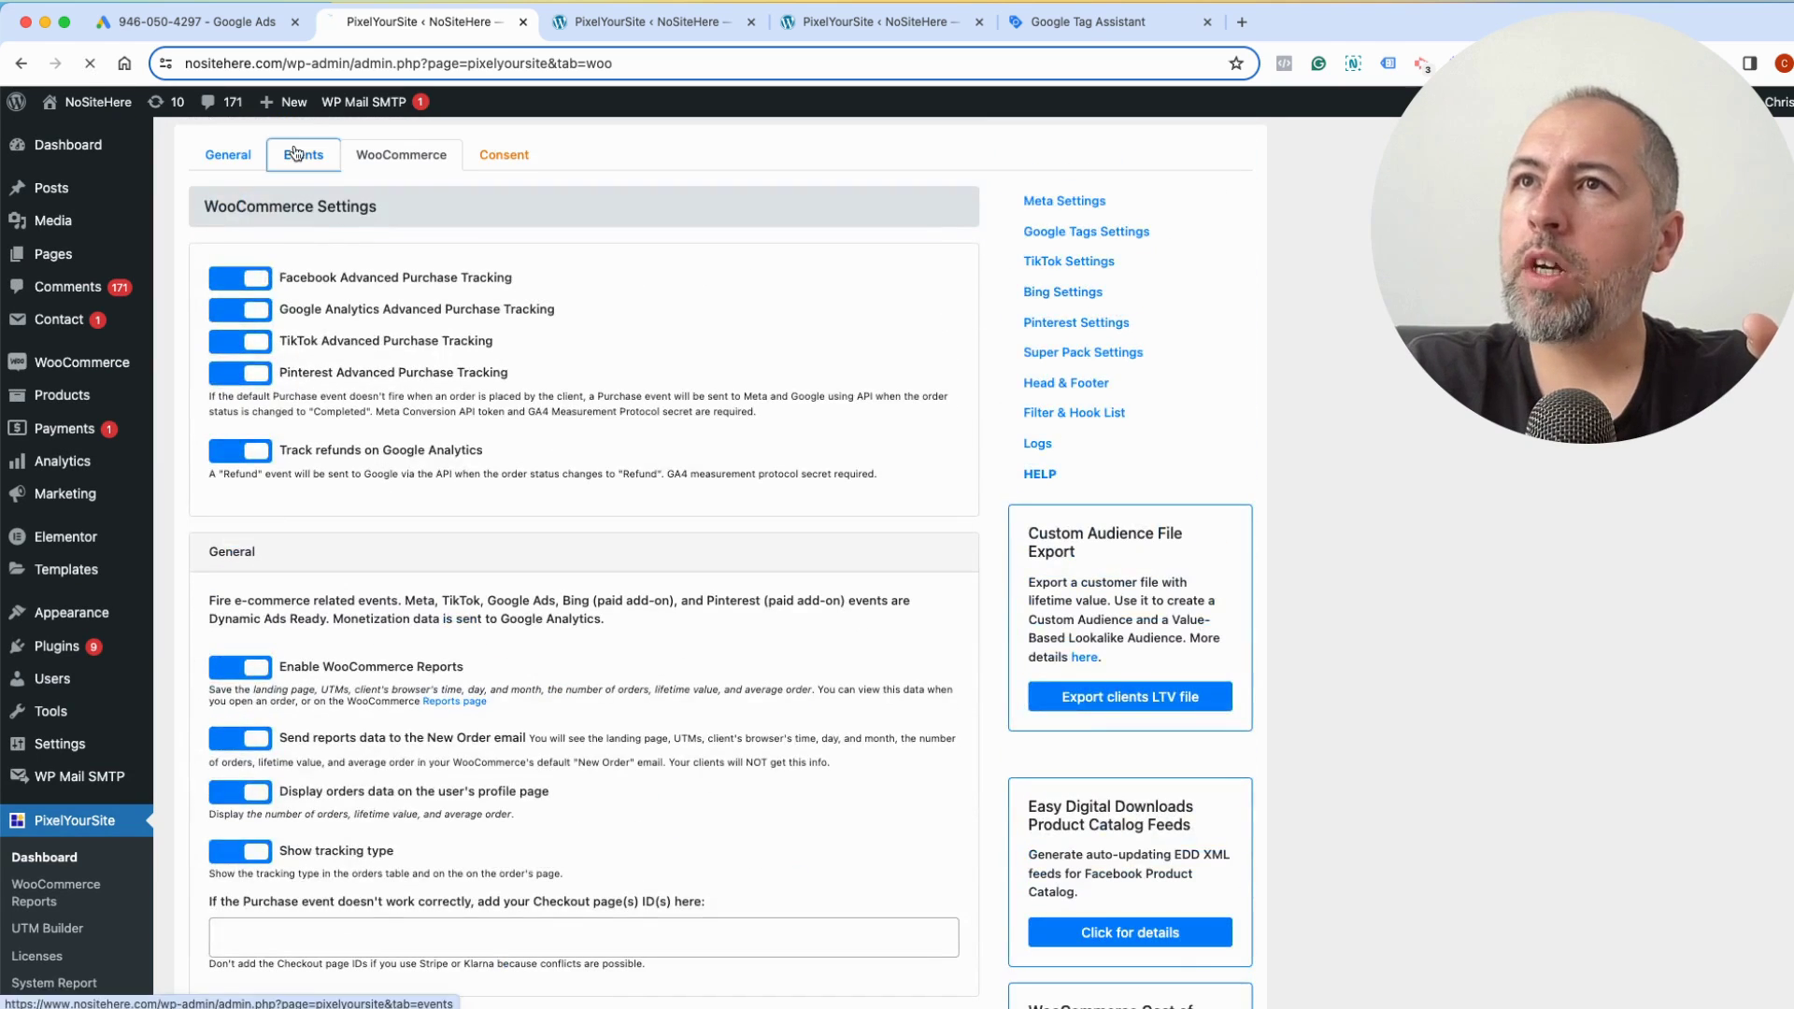
Browse the Events tab's user-defined events list, including Parameters, HTML-Link and Scroll 50
click(304, 154)
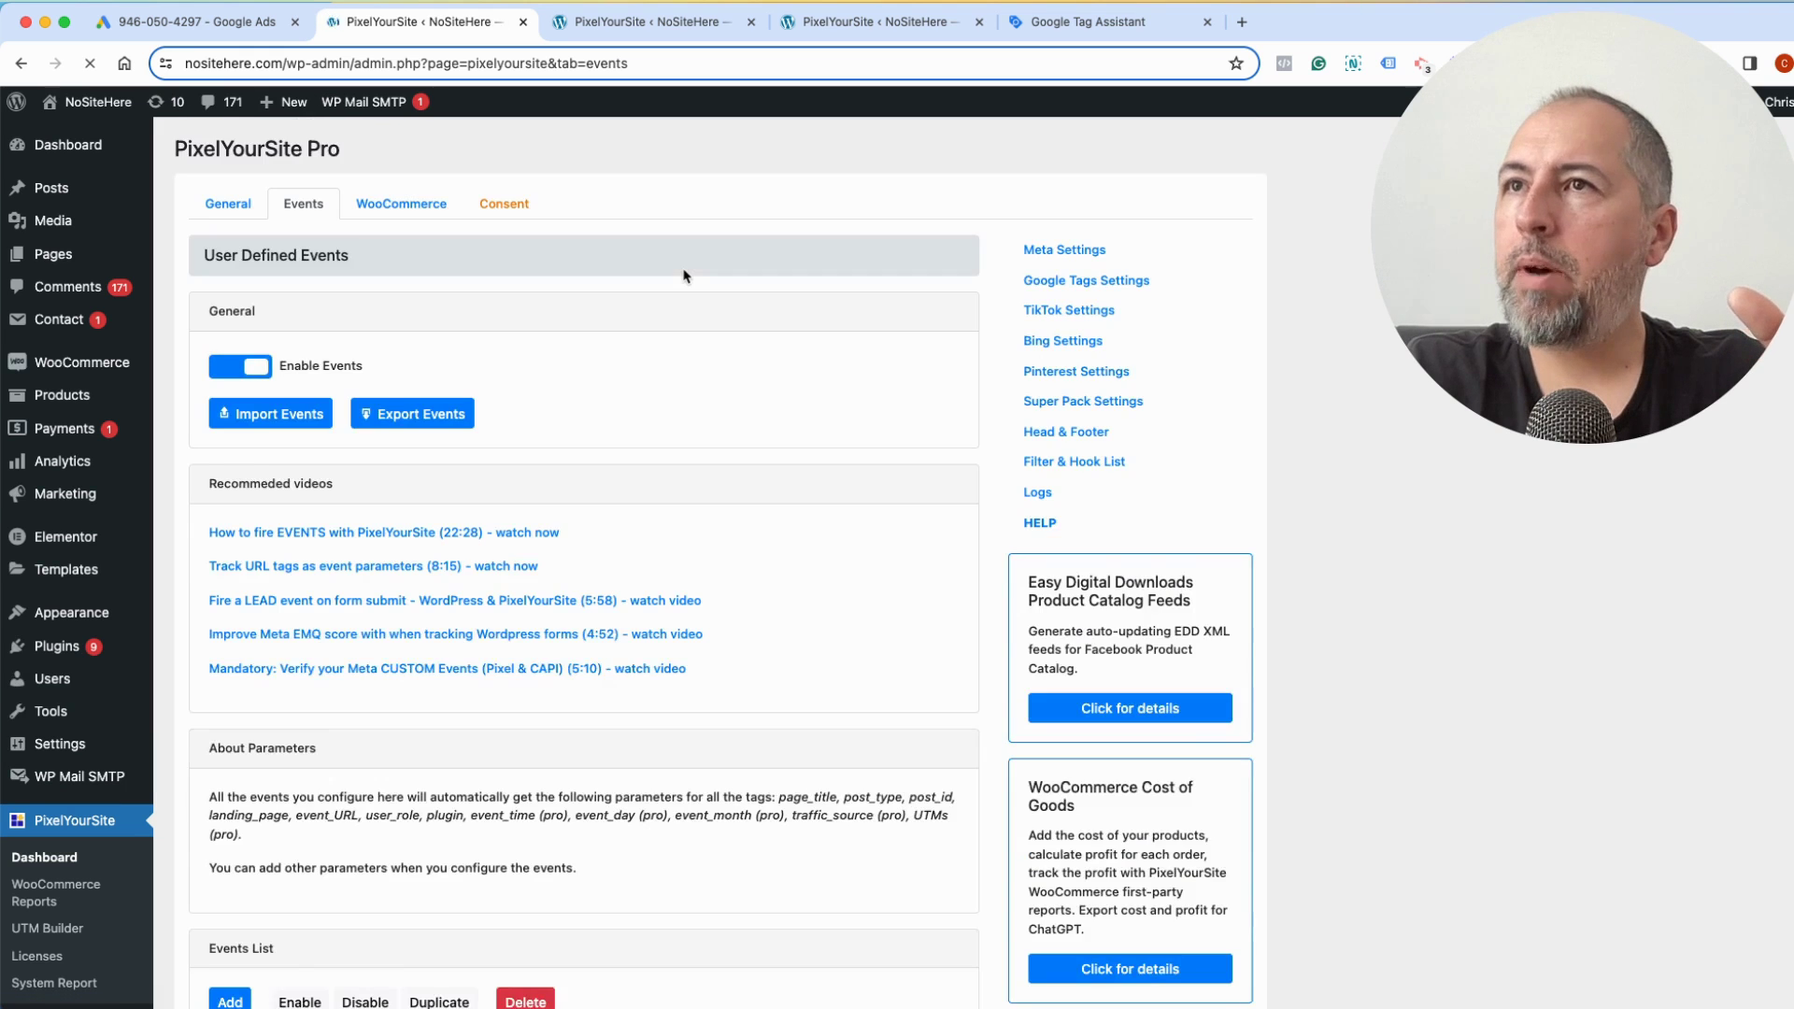
scroll(682, 273, down, 6)
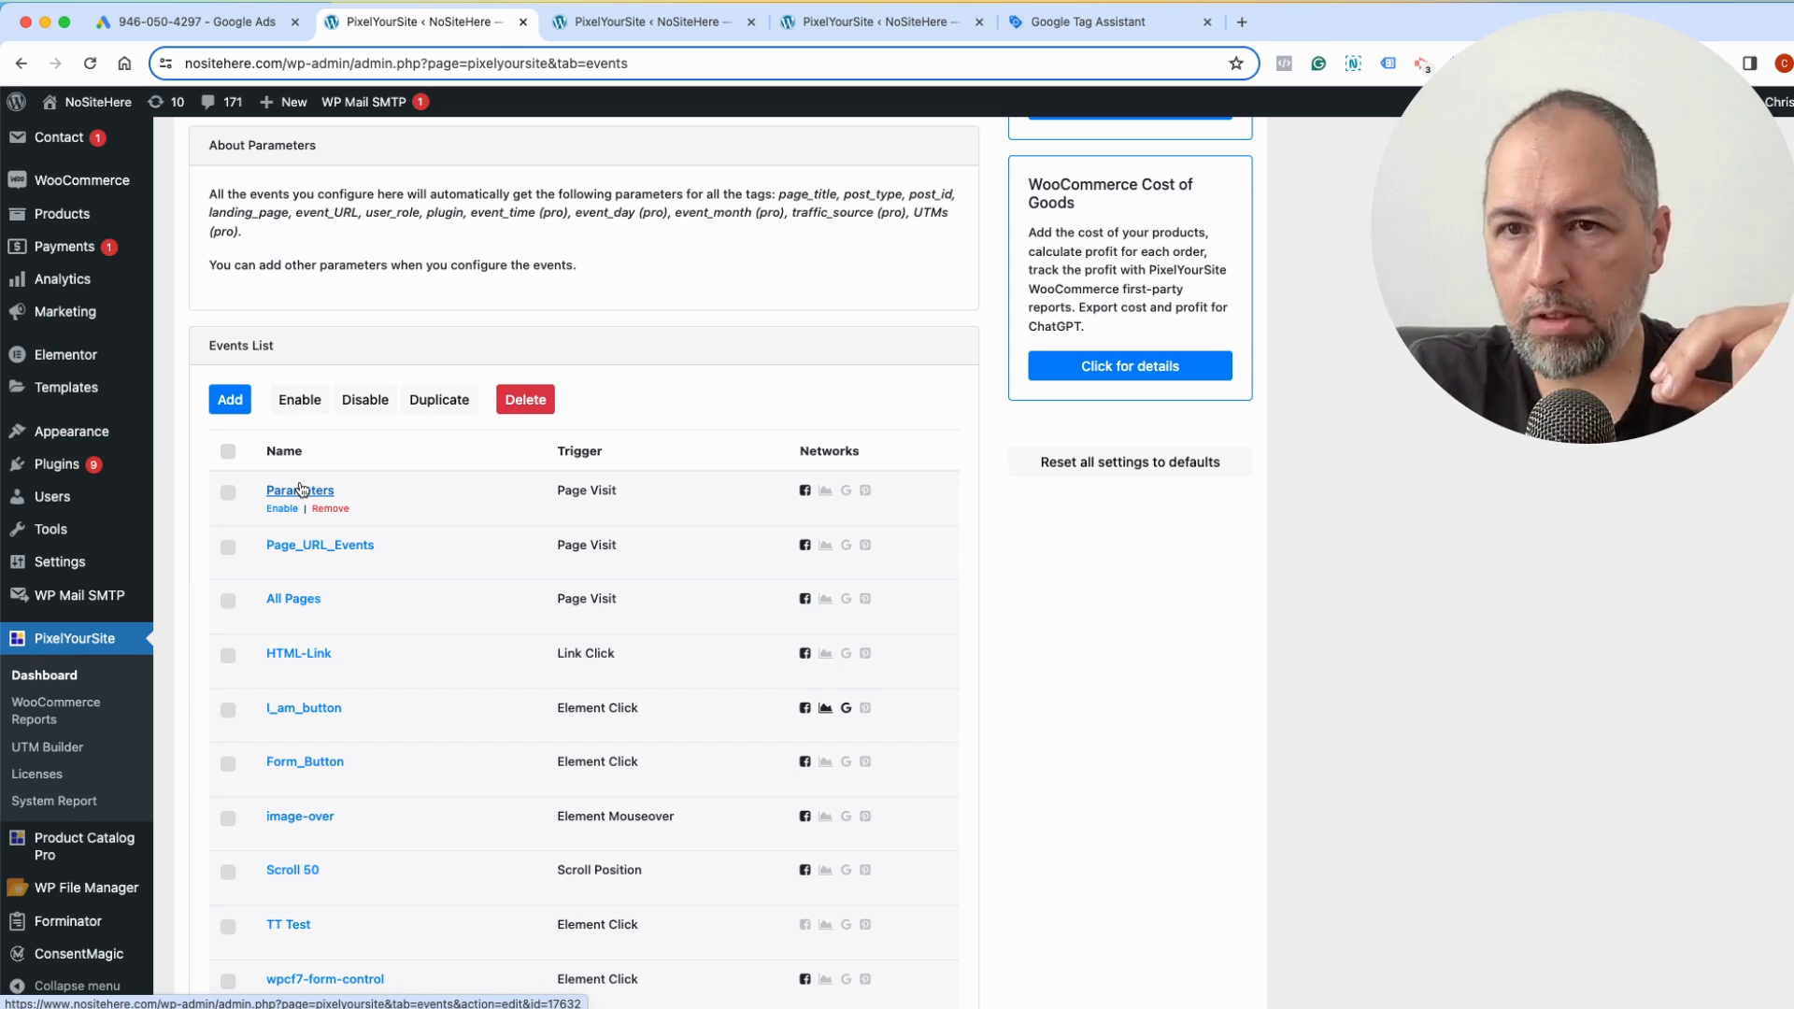
scroll(660, 380, up, 6)
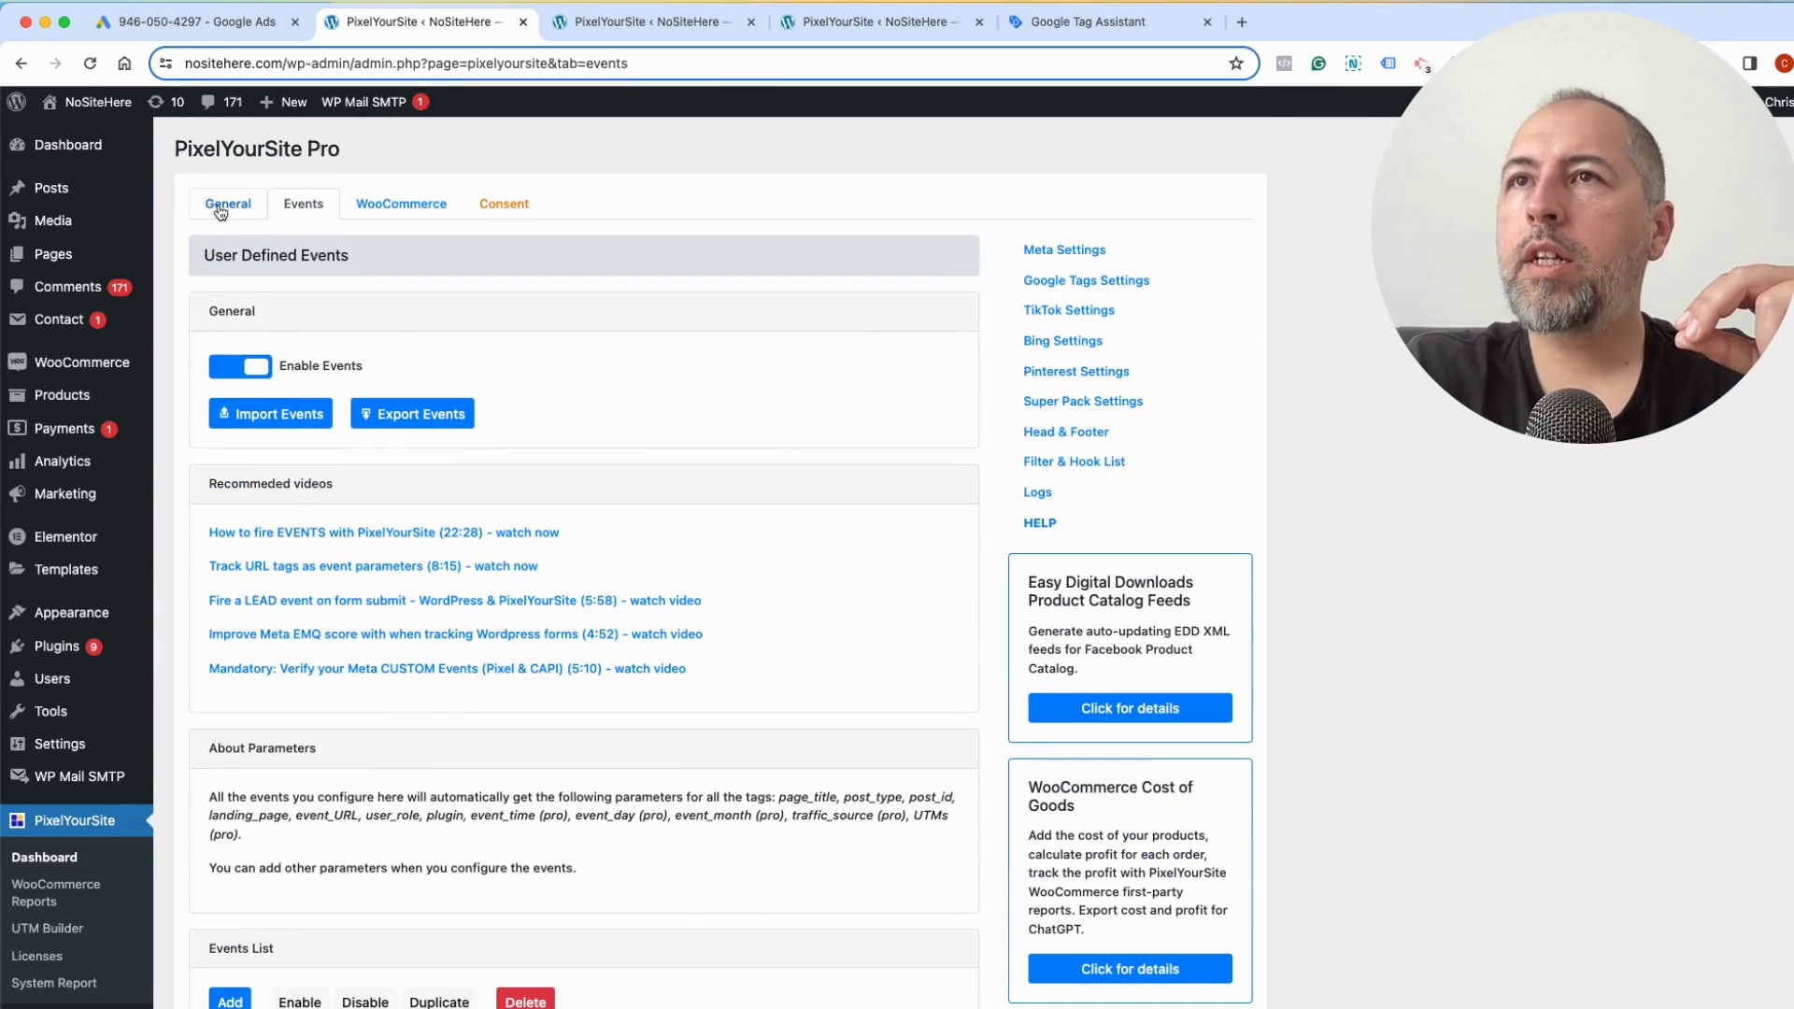
click(220, 213)
scroll(573, 352, down, 3)
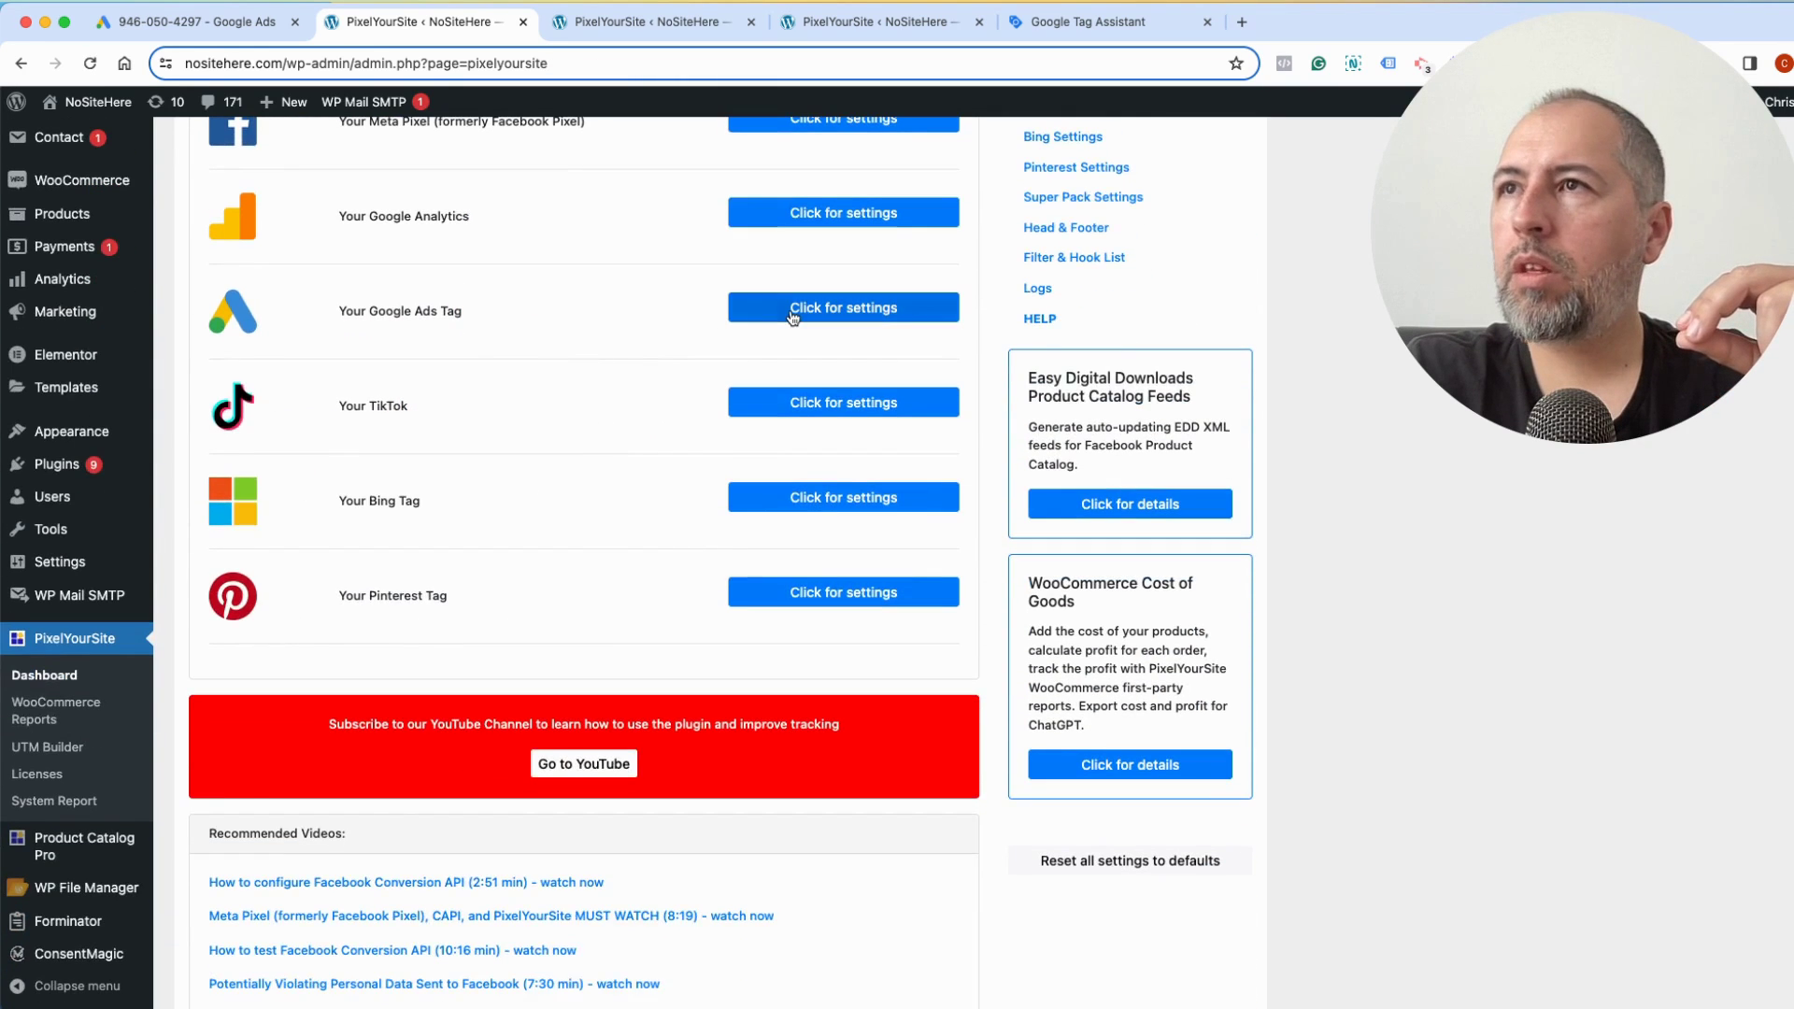
click(791, 309)
scroll(462, 571, down, 2)
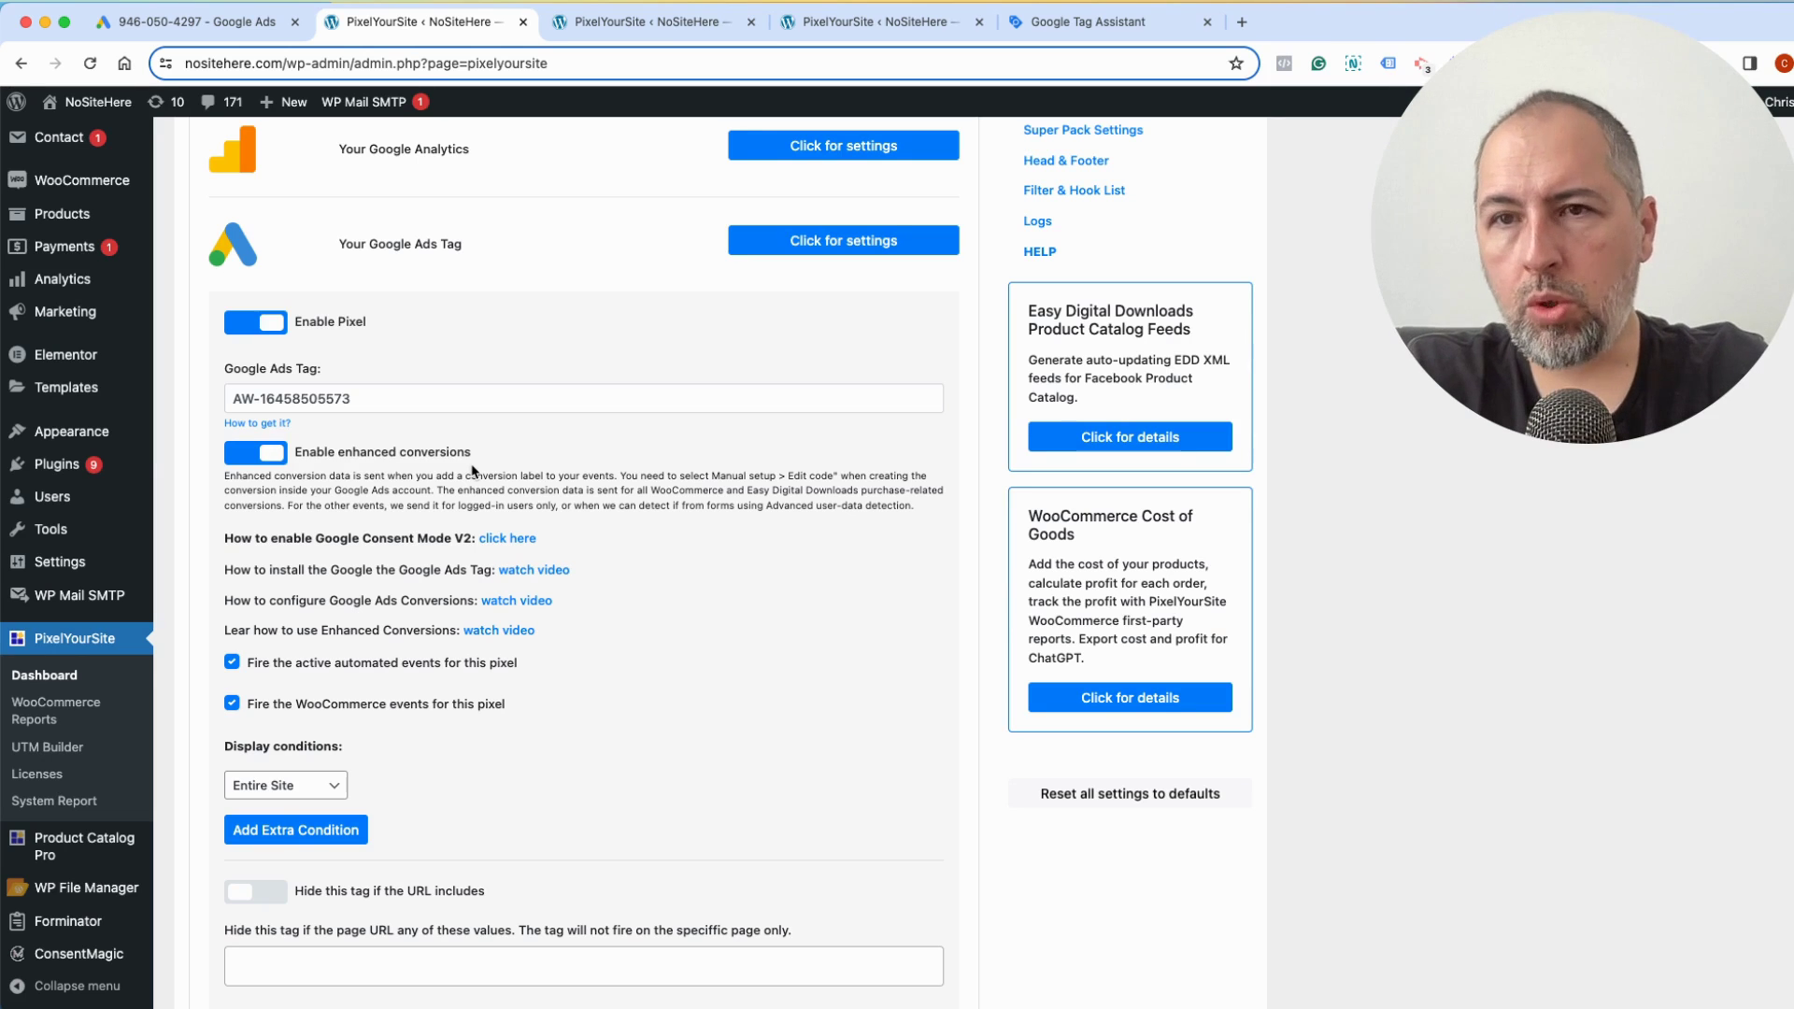
scroll(472, 471, down, 20)
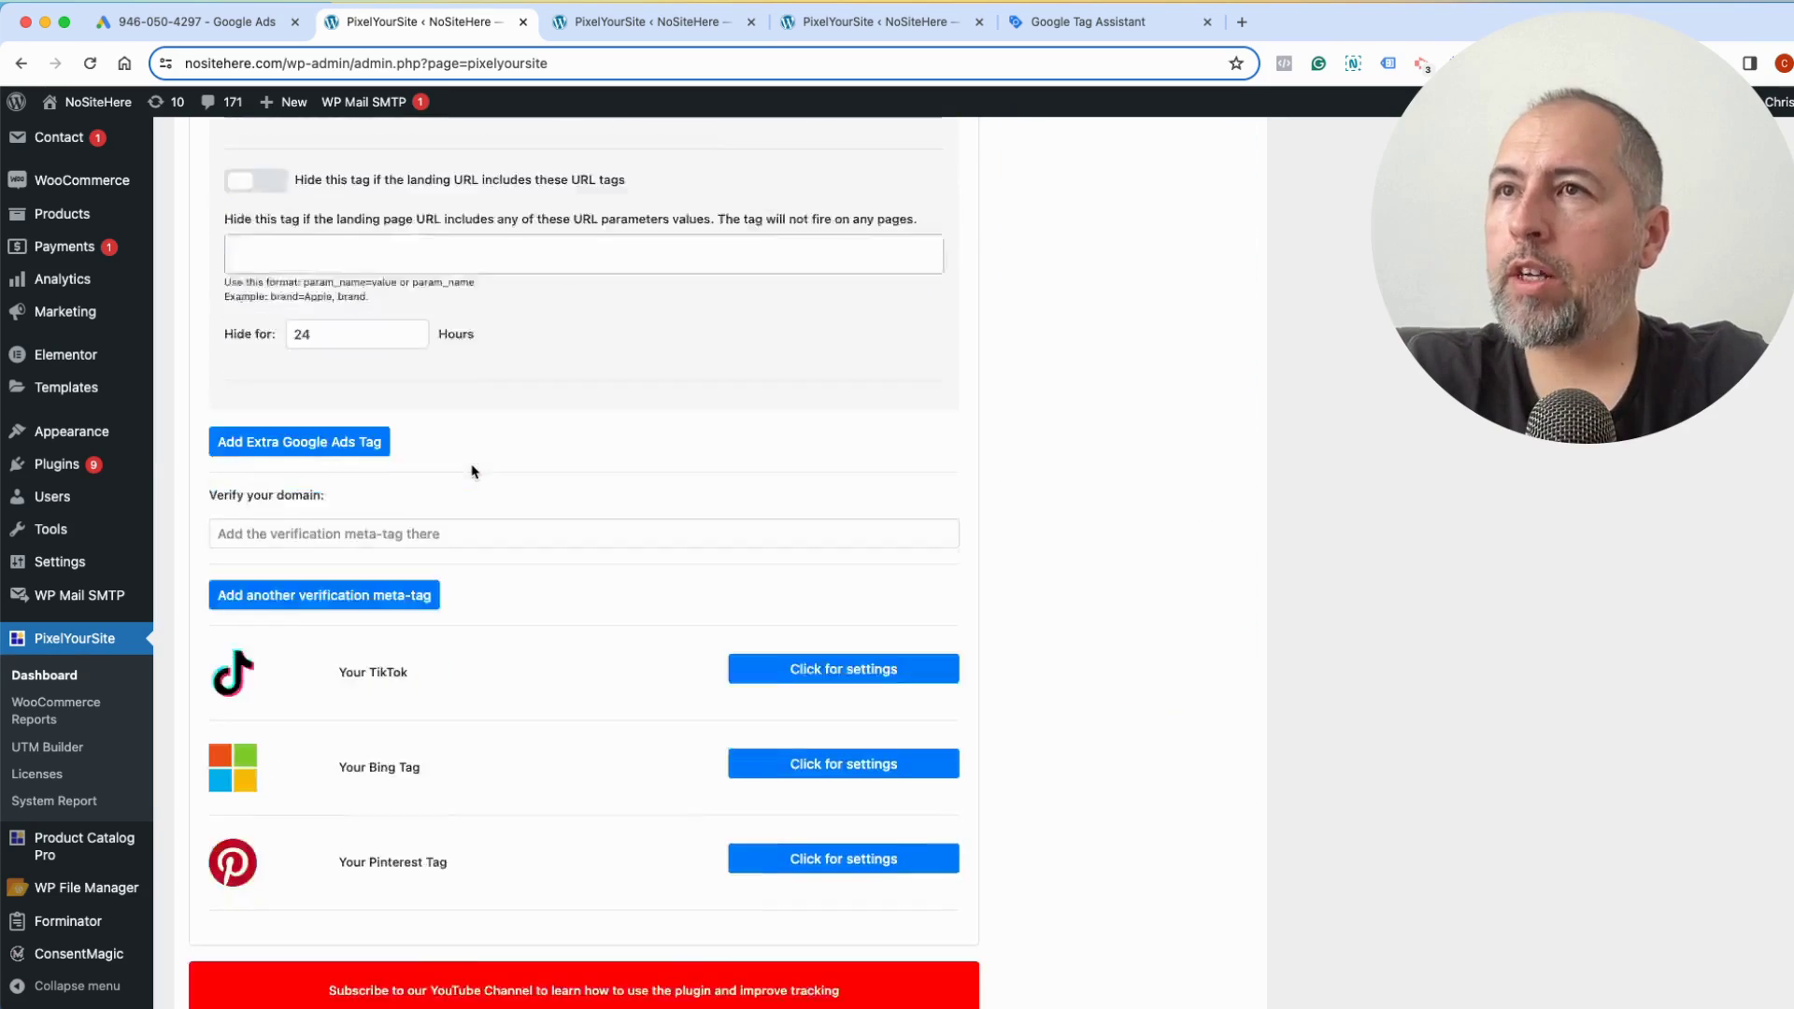
scroll(472, 471, down, 10)
scroll(351, 397, up, 2)
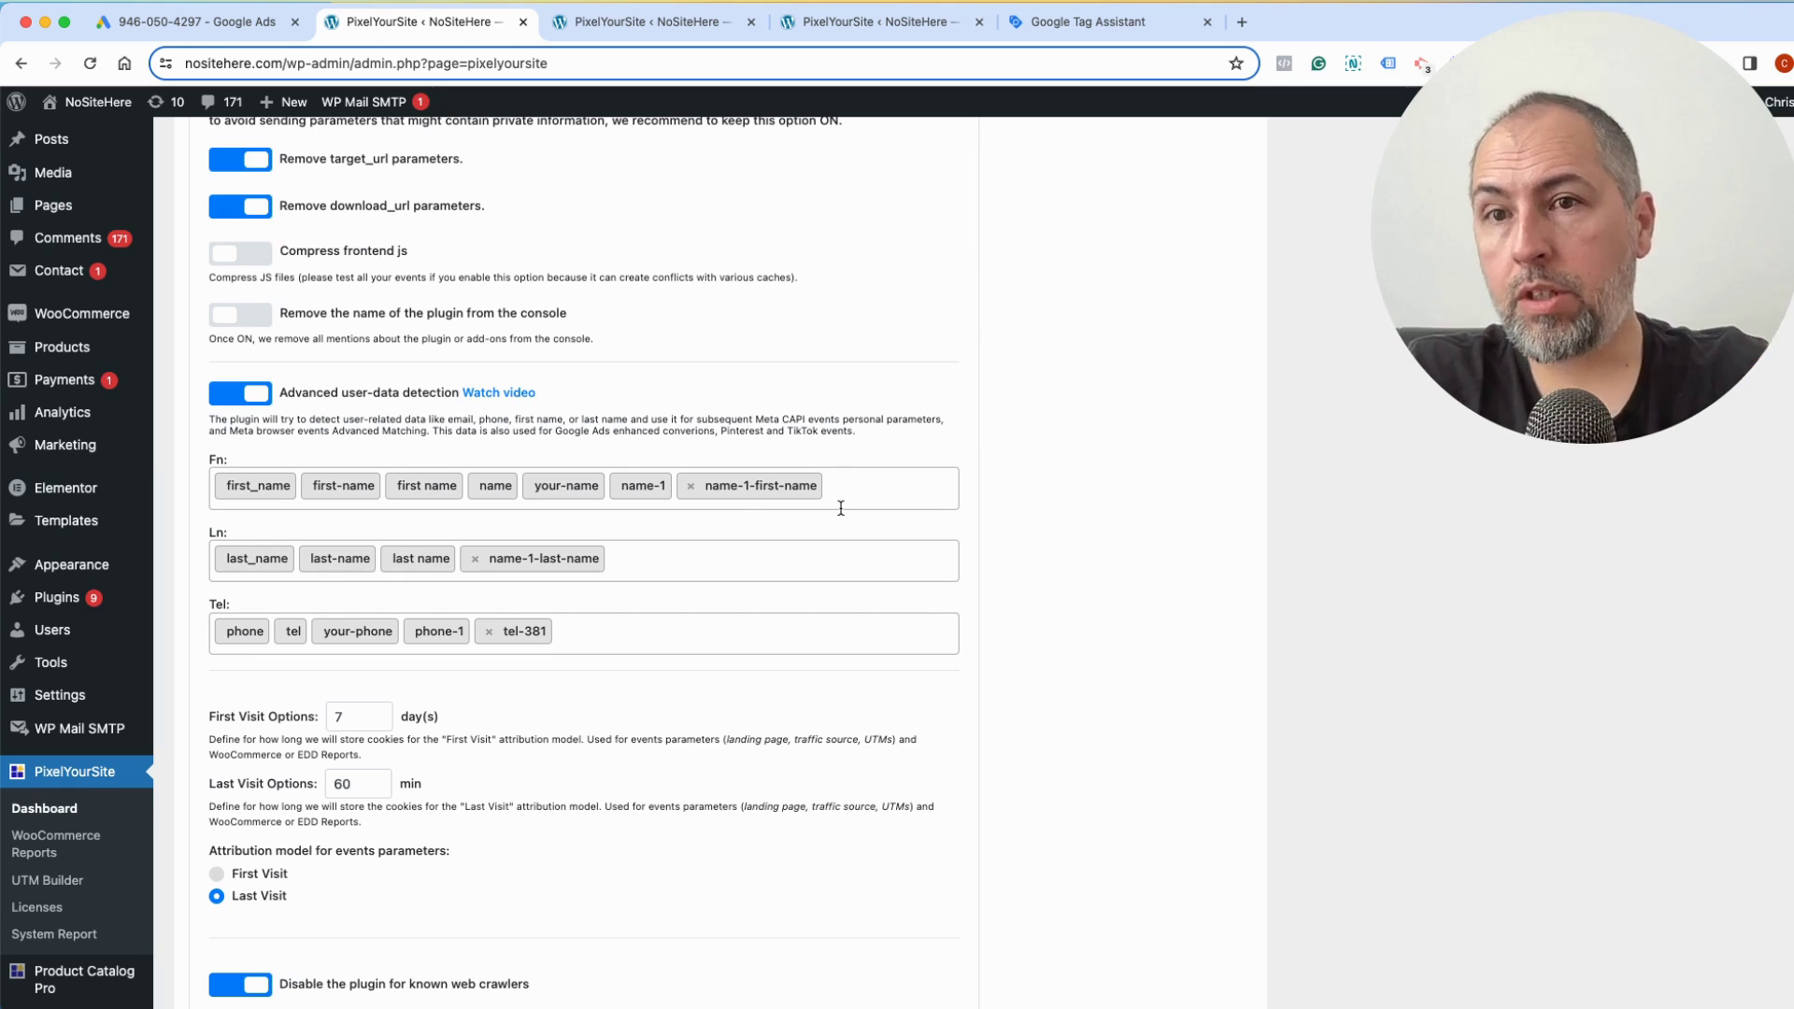
Check the site's home link on the PixelYourSite tab before returning to Tag Assistant
scroll(841, 508, up, 10)
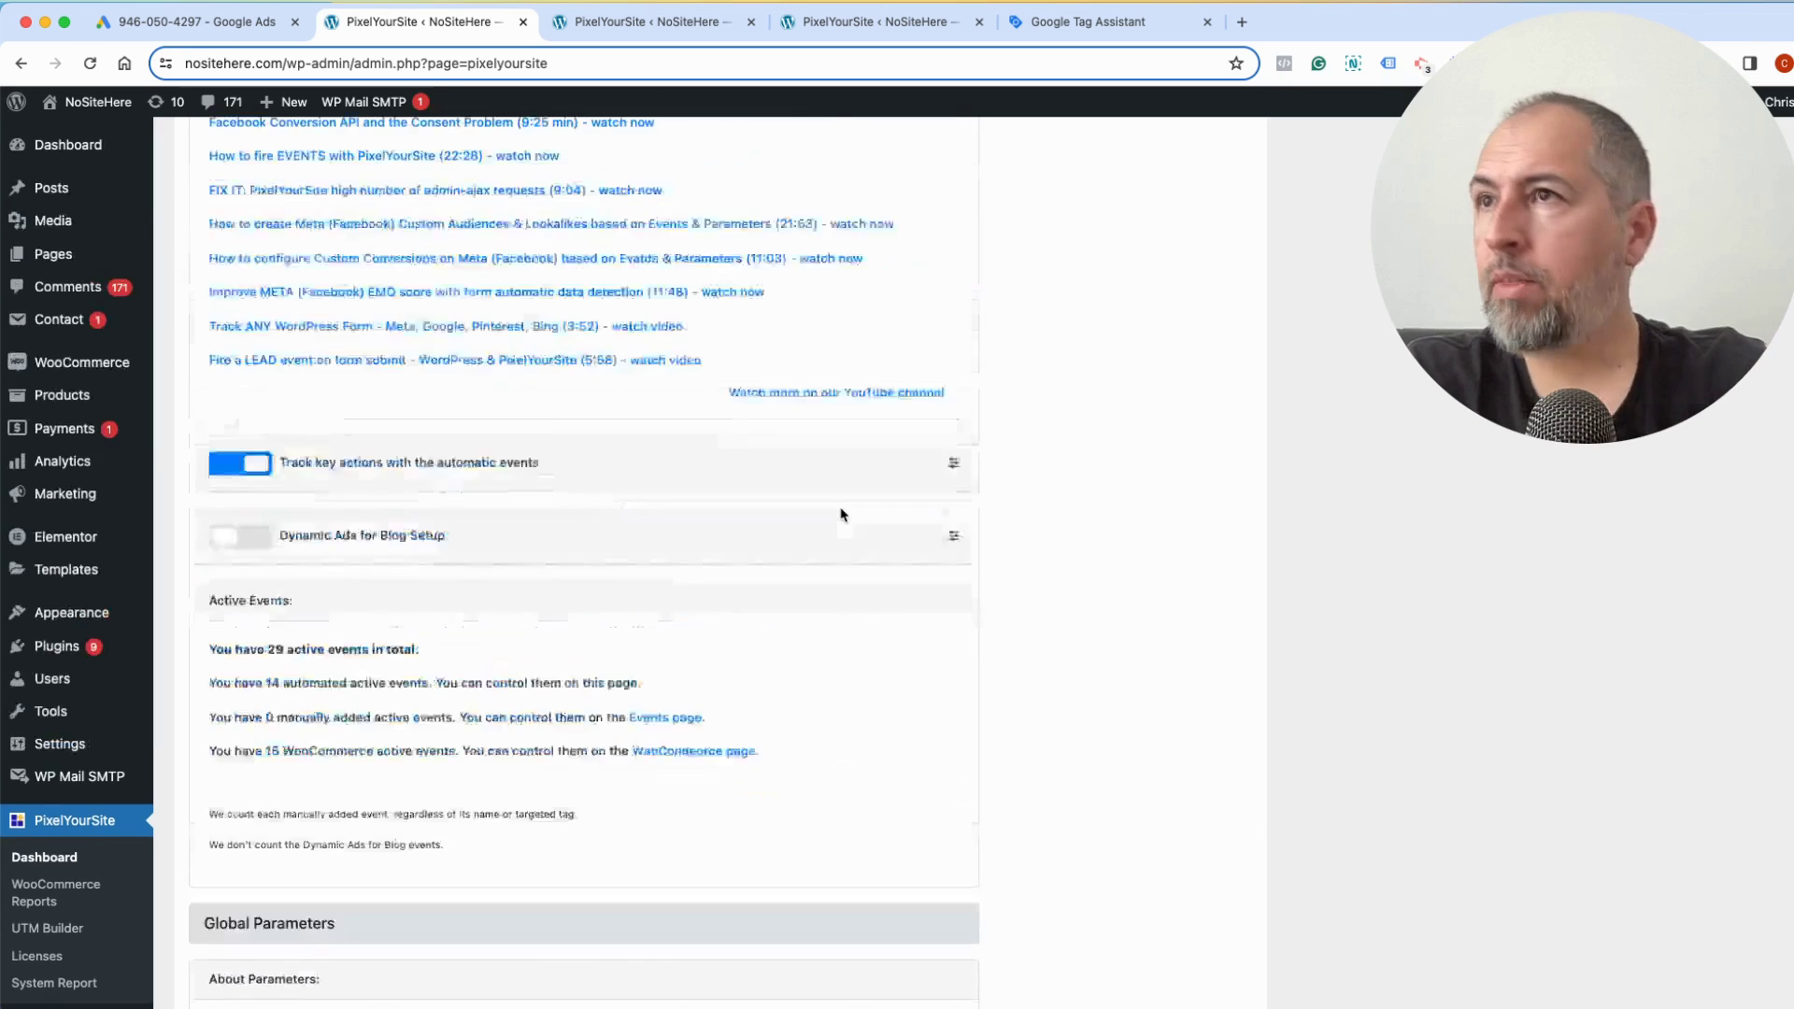
key(super+5)
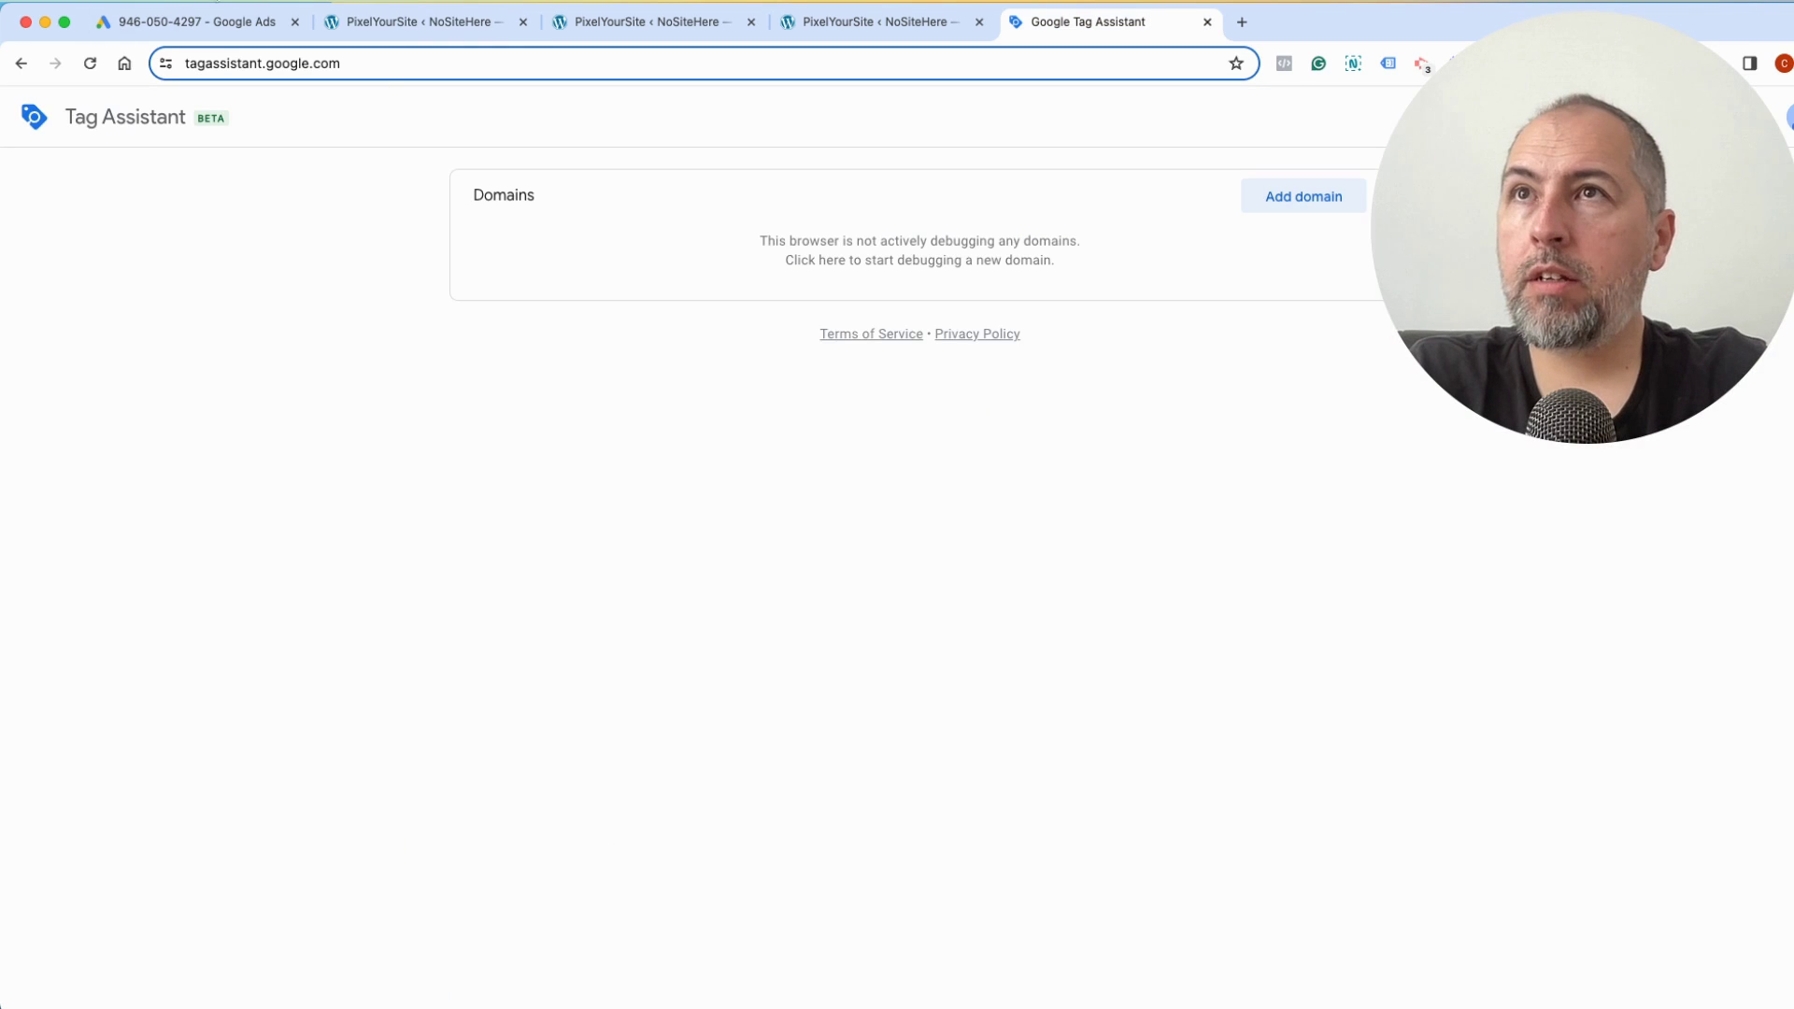
click(210, 23)
click(371, 22)
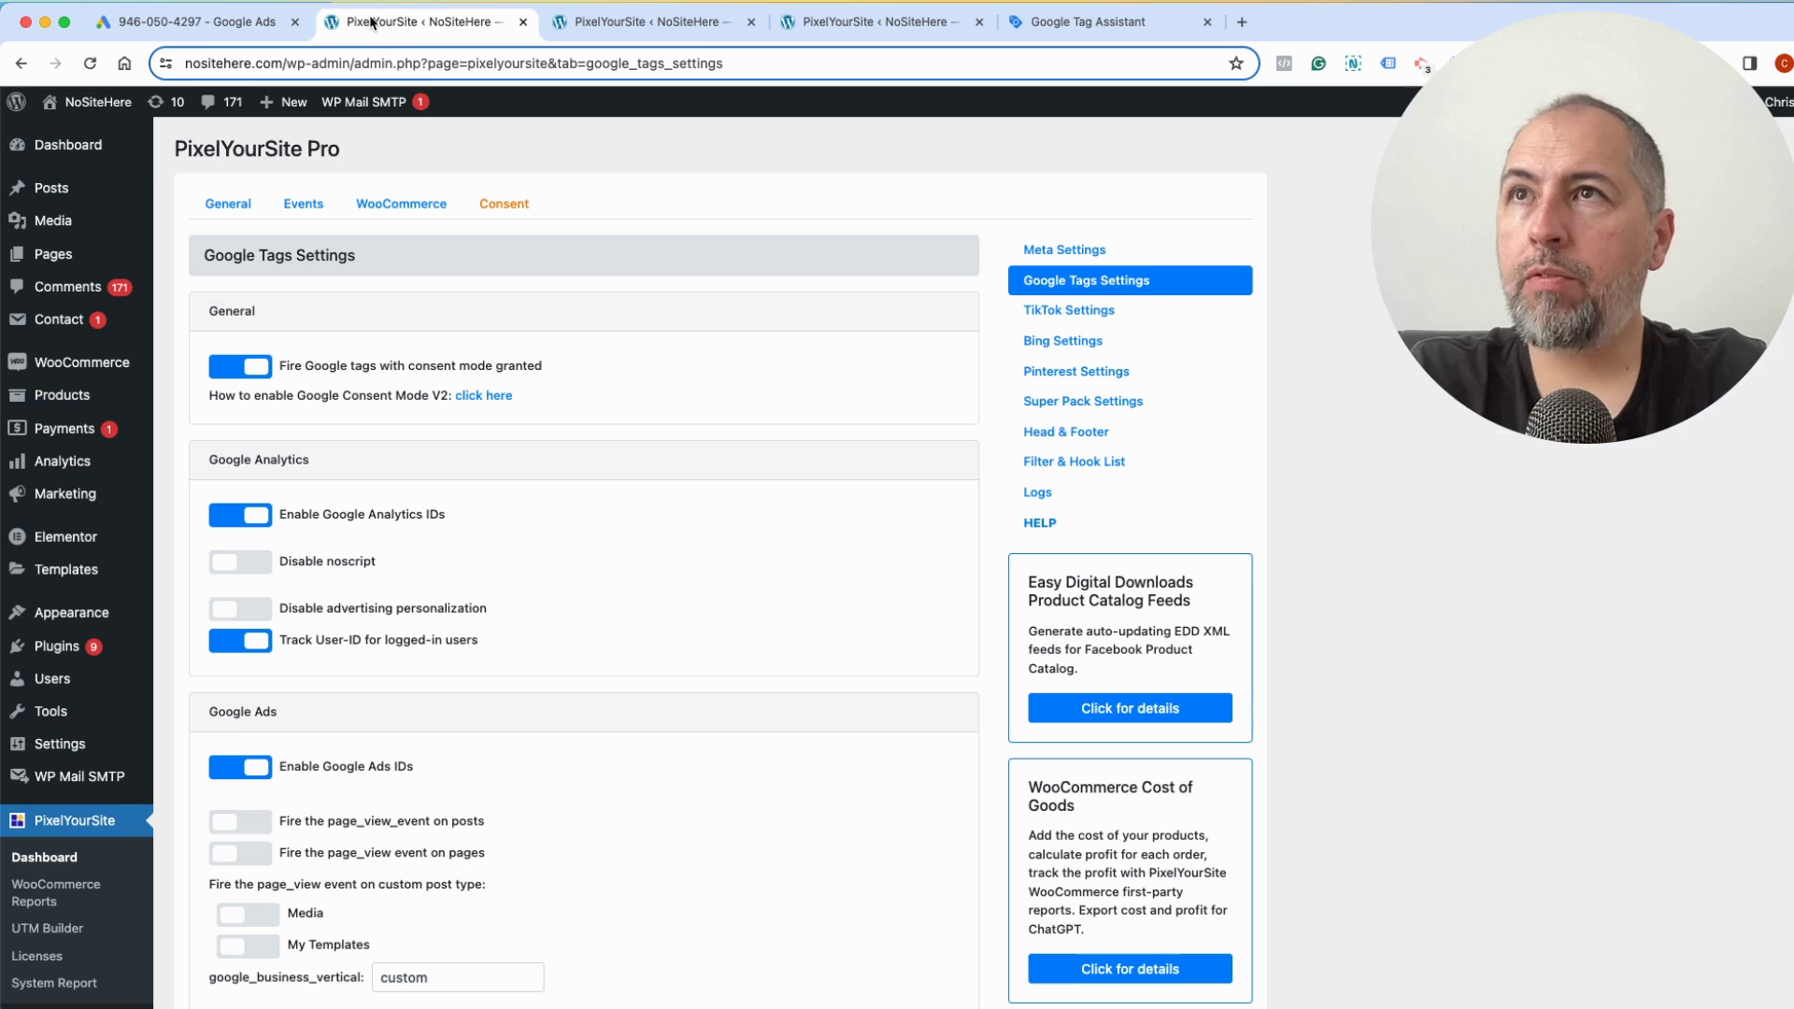
right_click(73, 106)
key(Escape)
click(1066, 22)
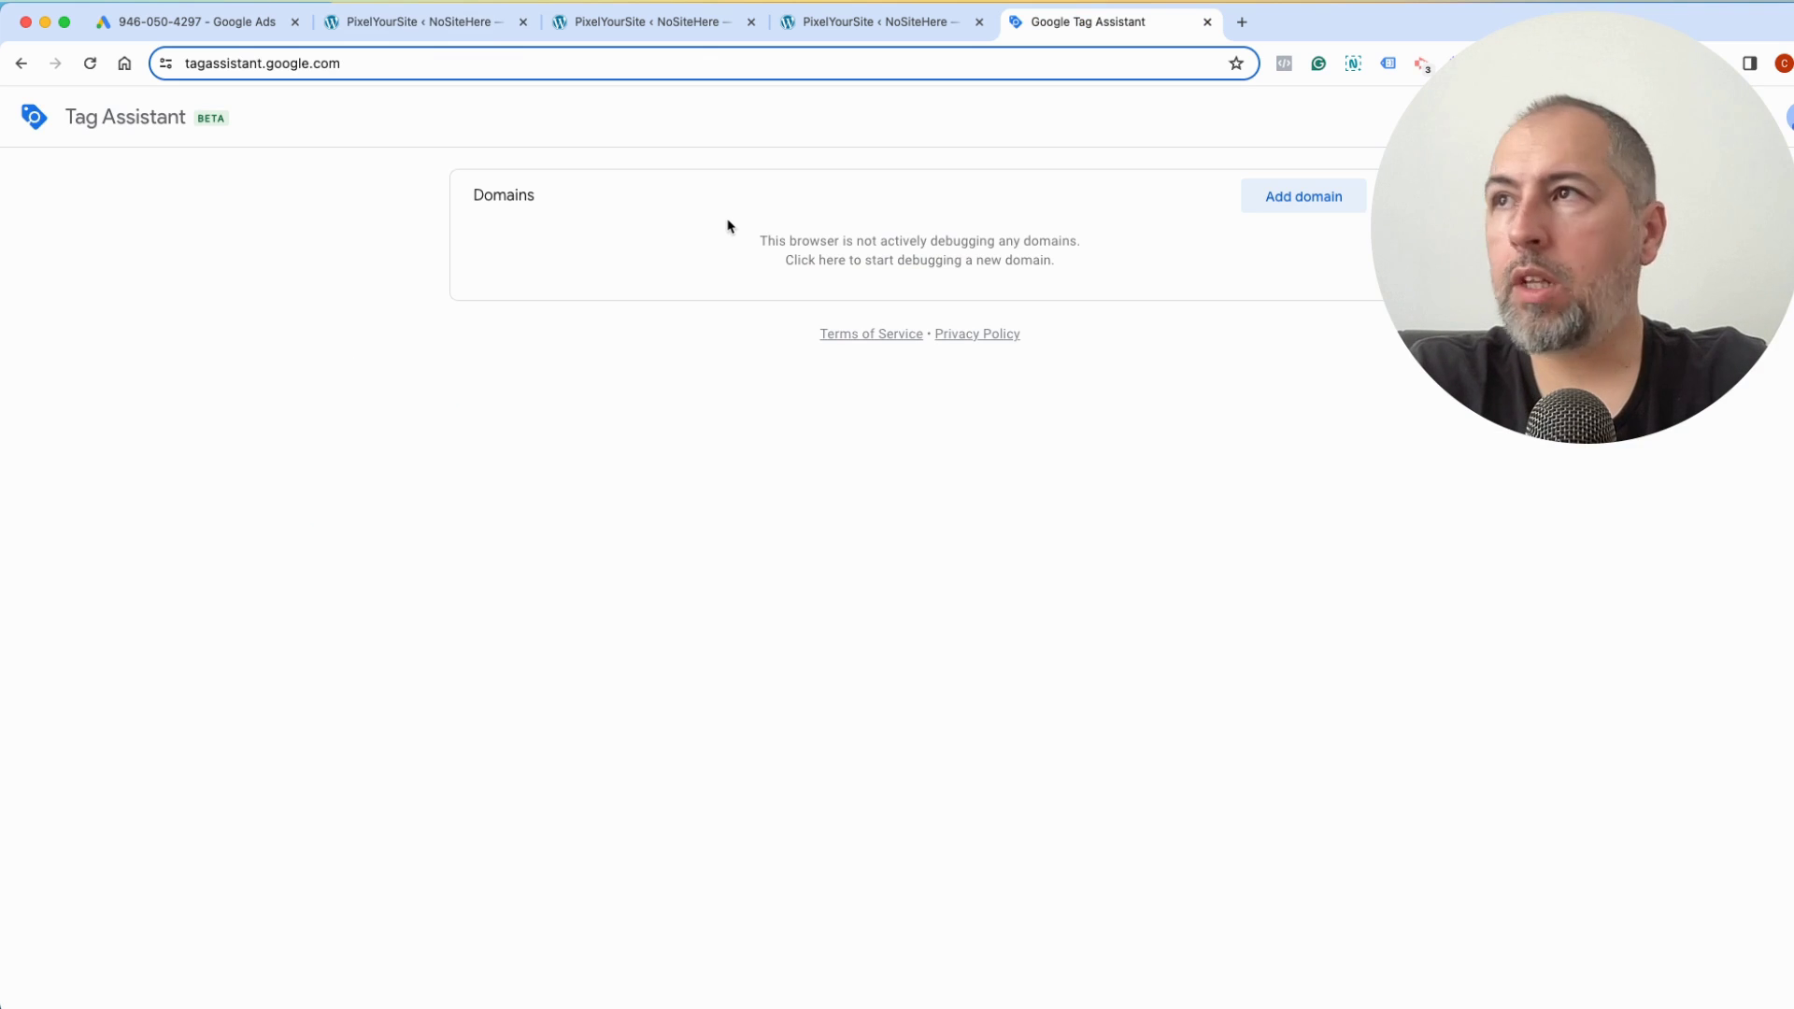
Add the nositehere.com domain in Tag Assistant and connect it in debug mode
click(1257, 202)
right_click(865, 496)
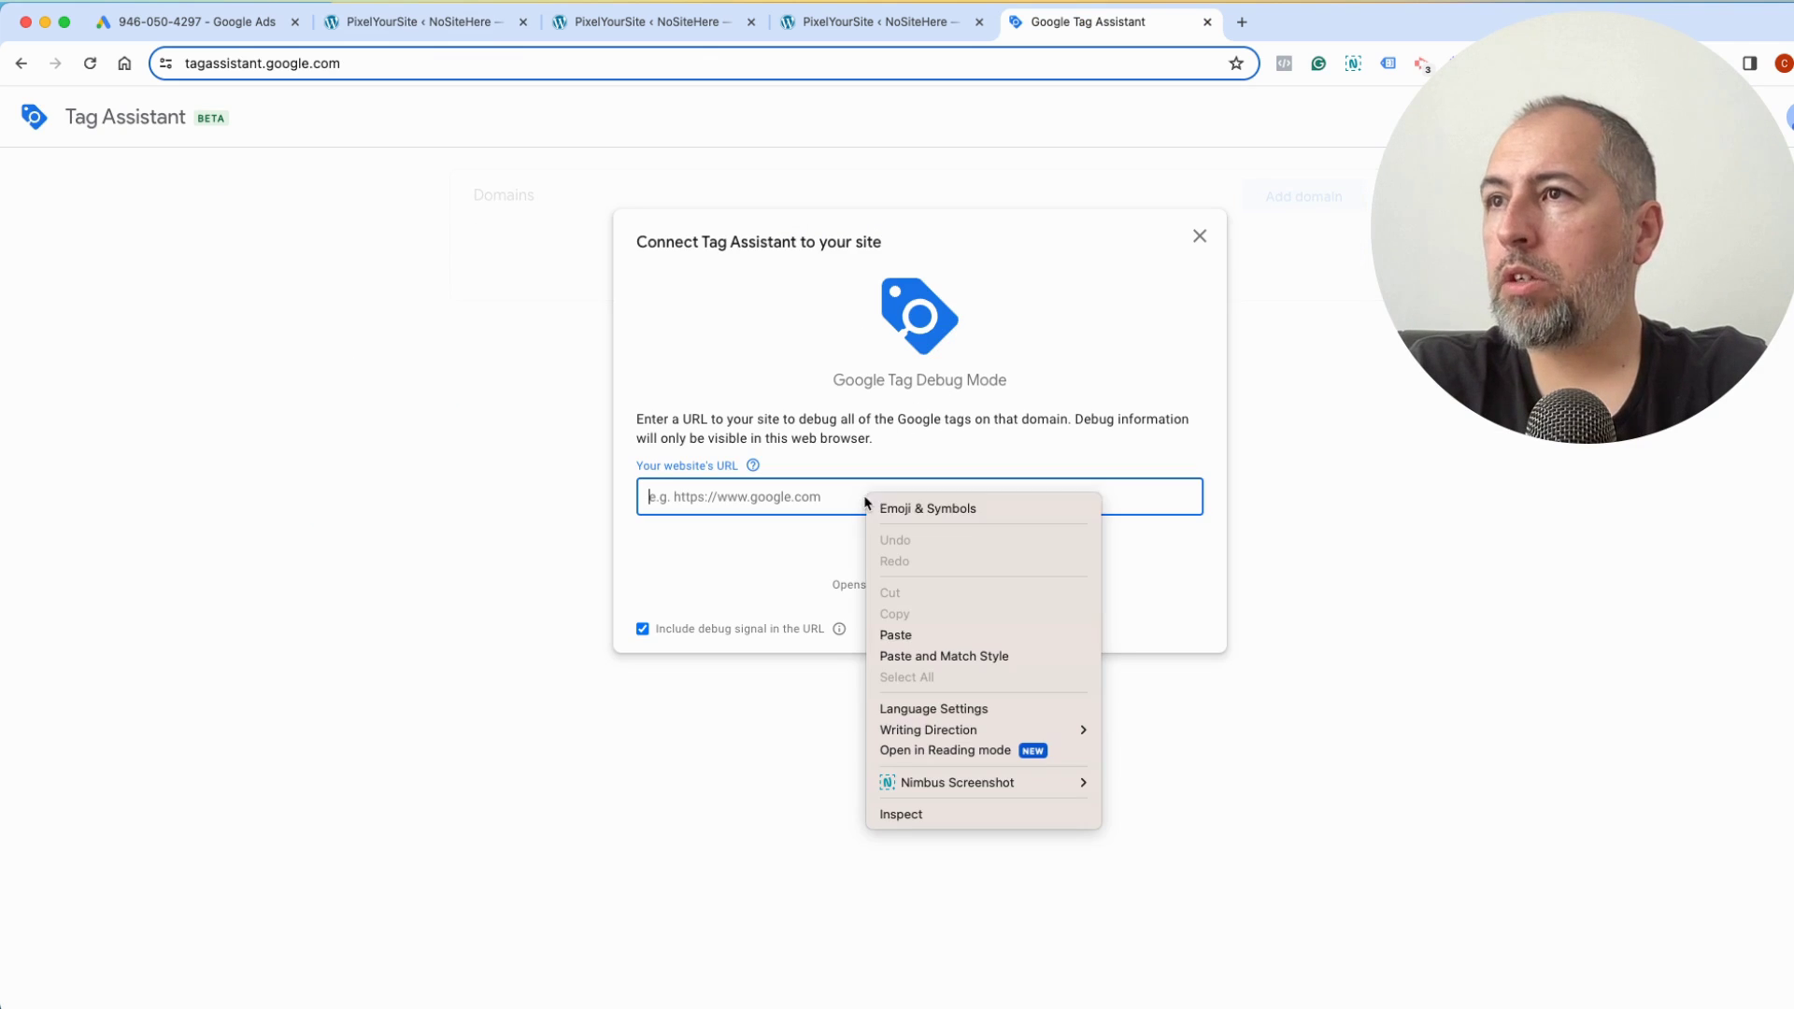
click(921, 629)
click(923, 547)
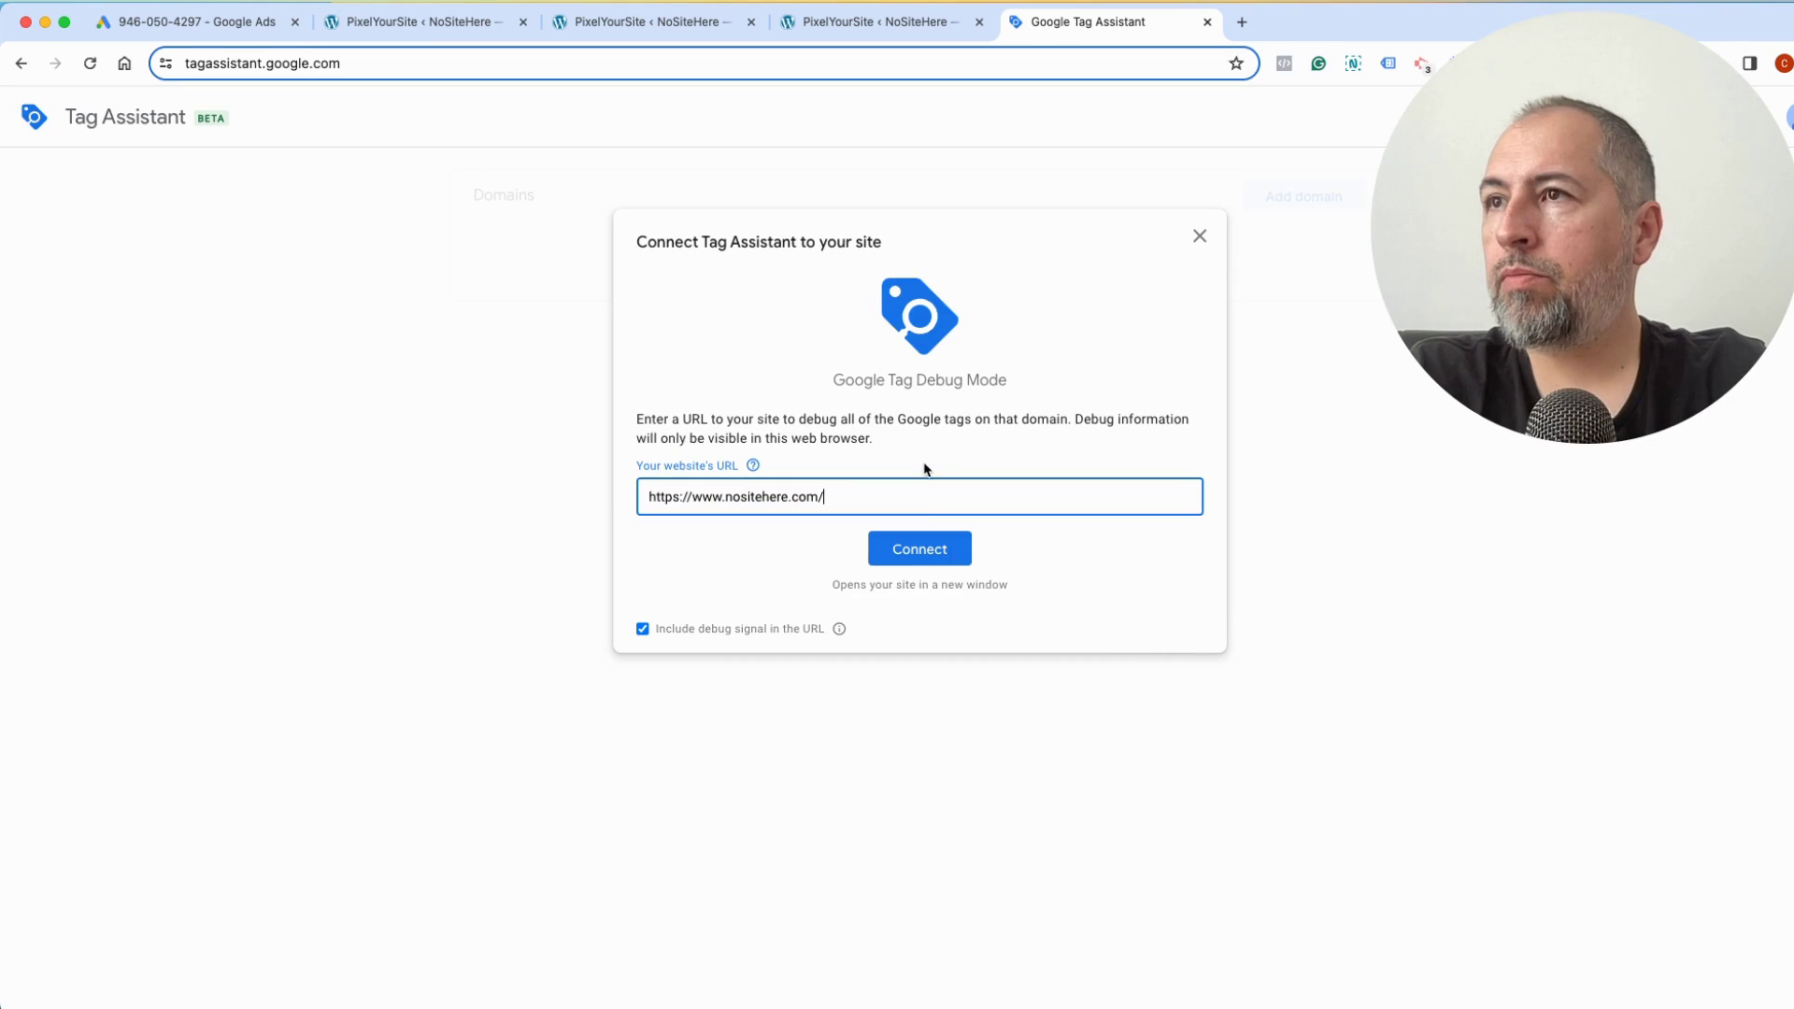
click(918, 549)
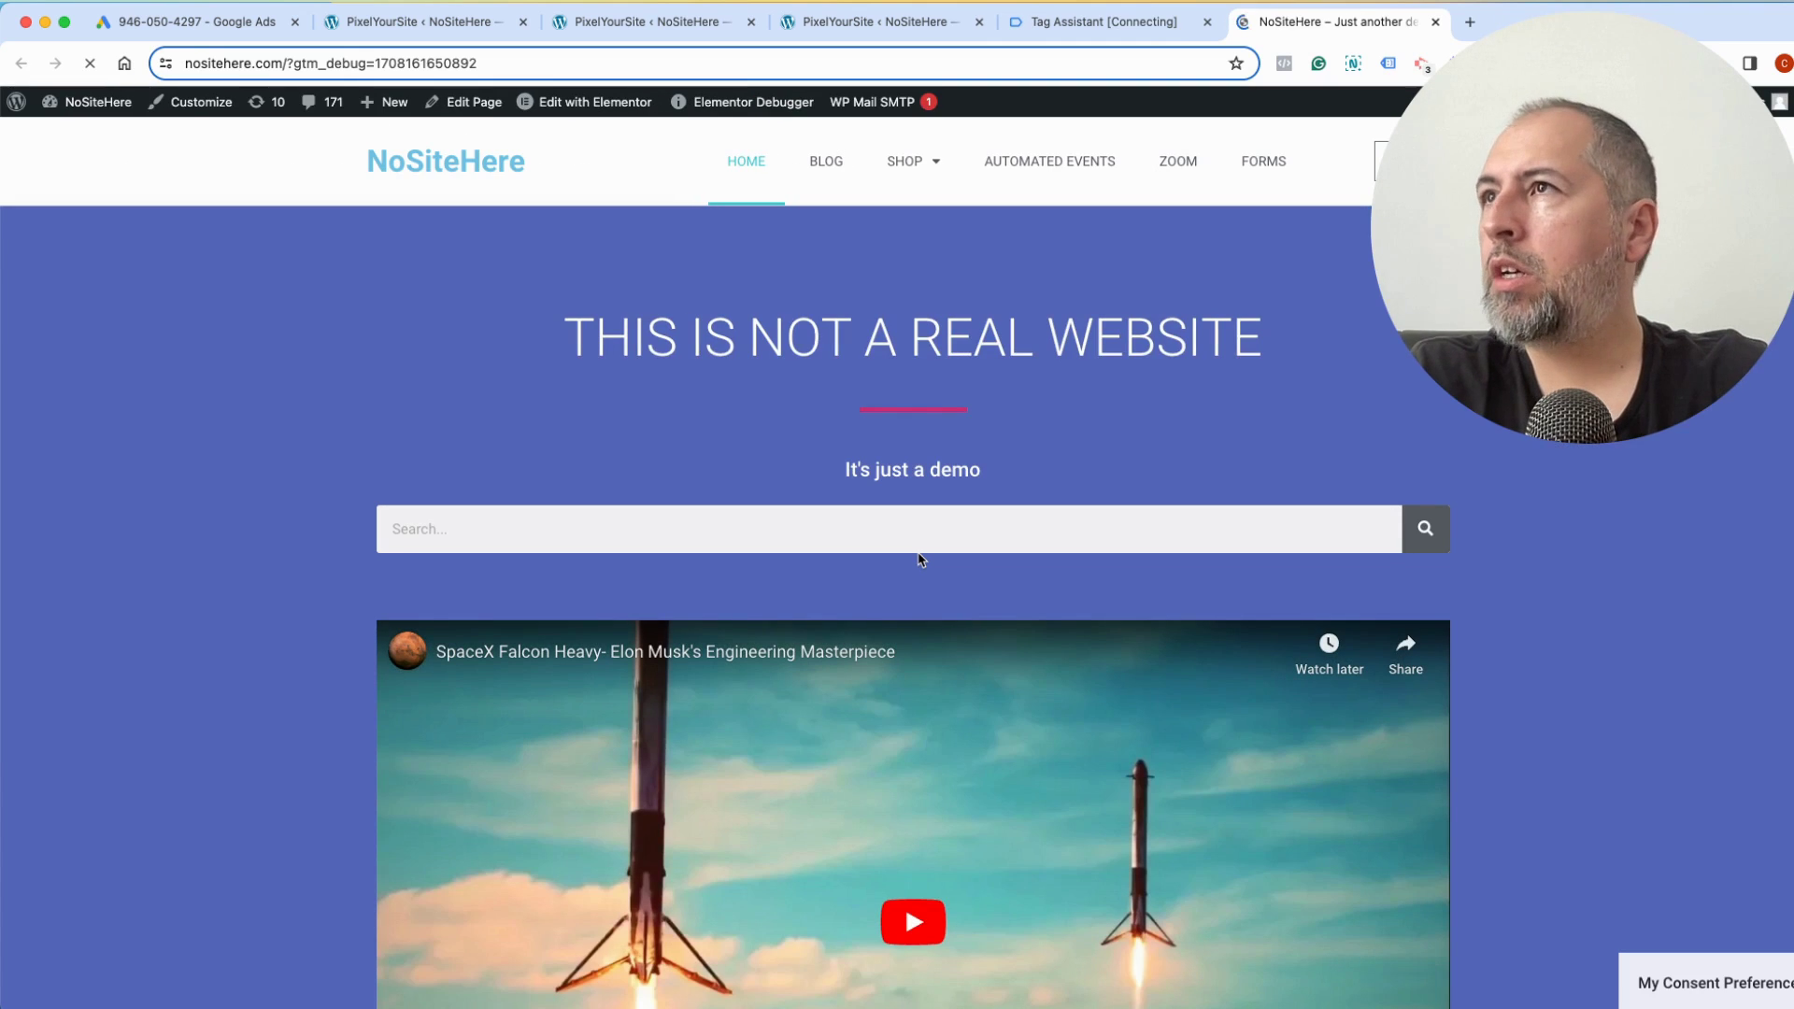
click(1102, 22)
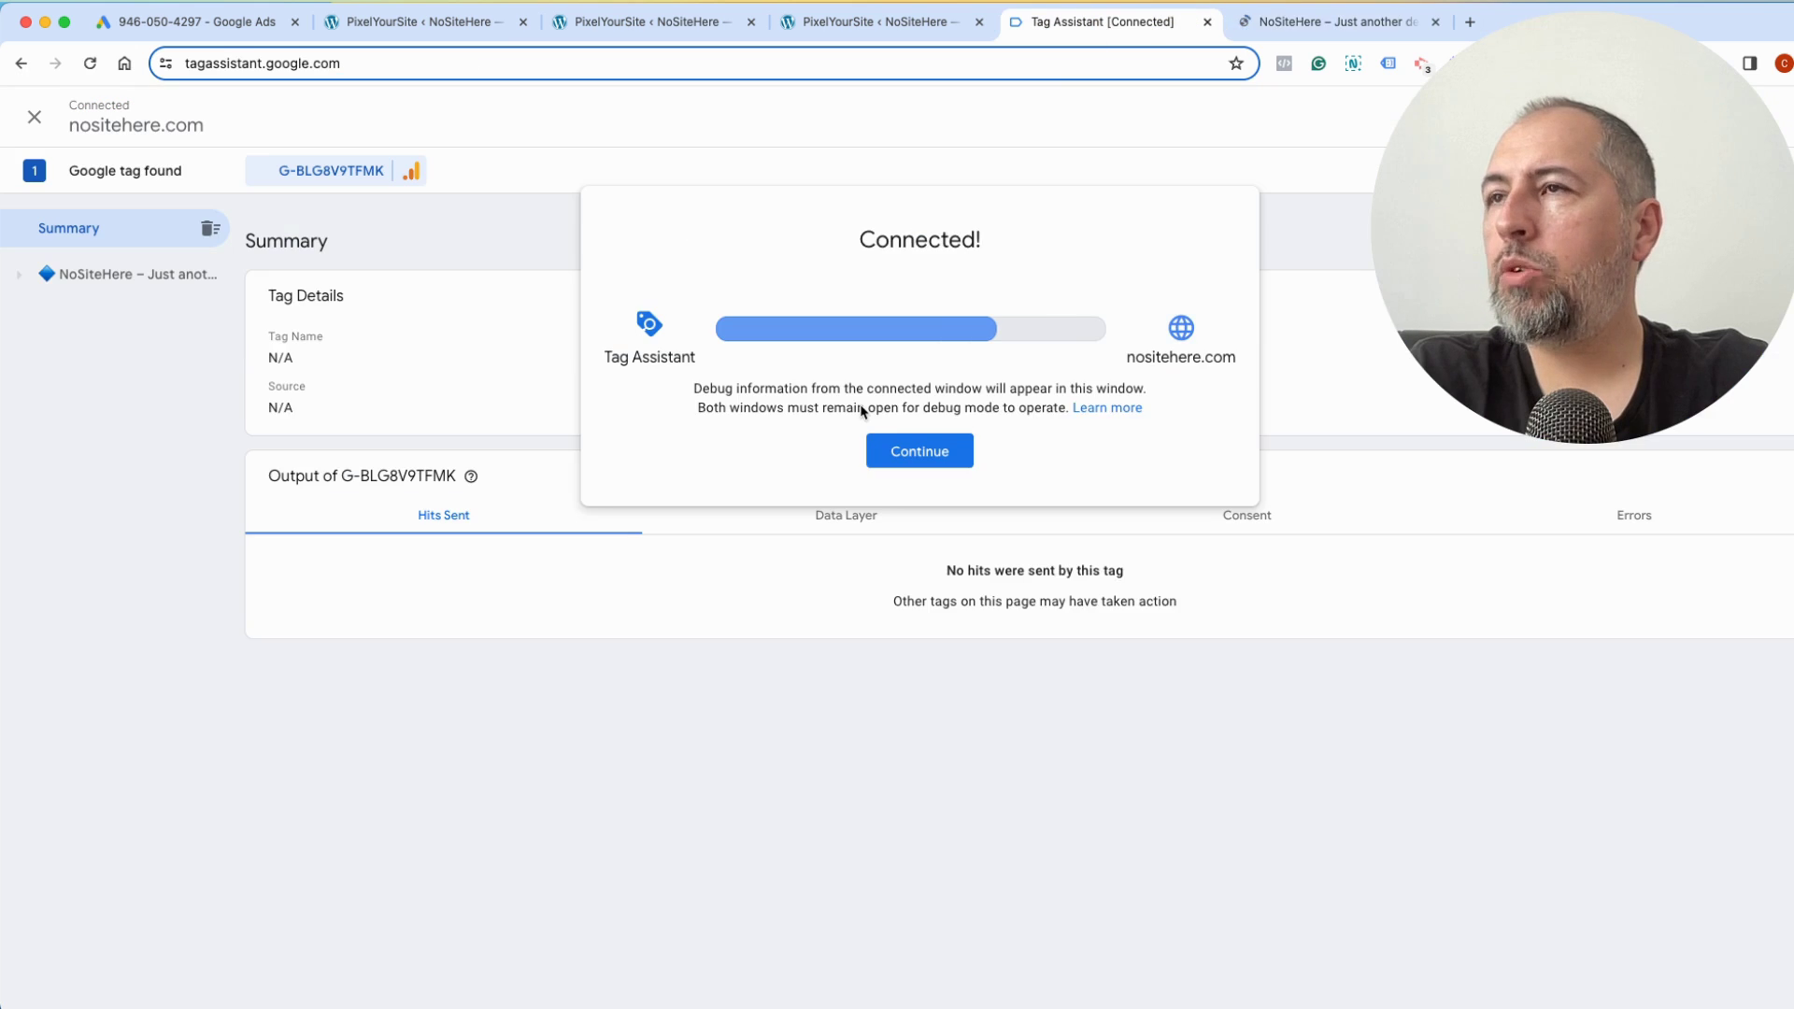
click(899, 447)
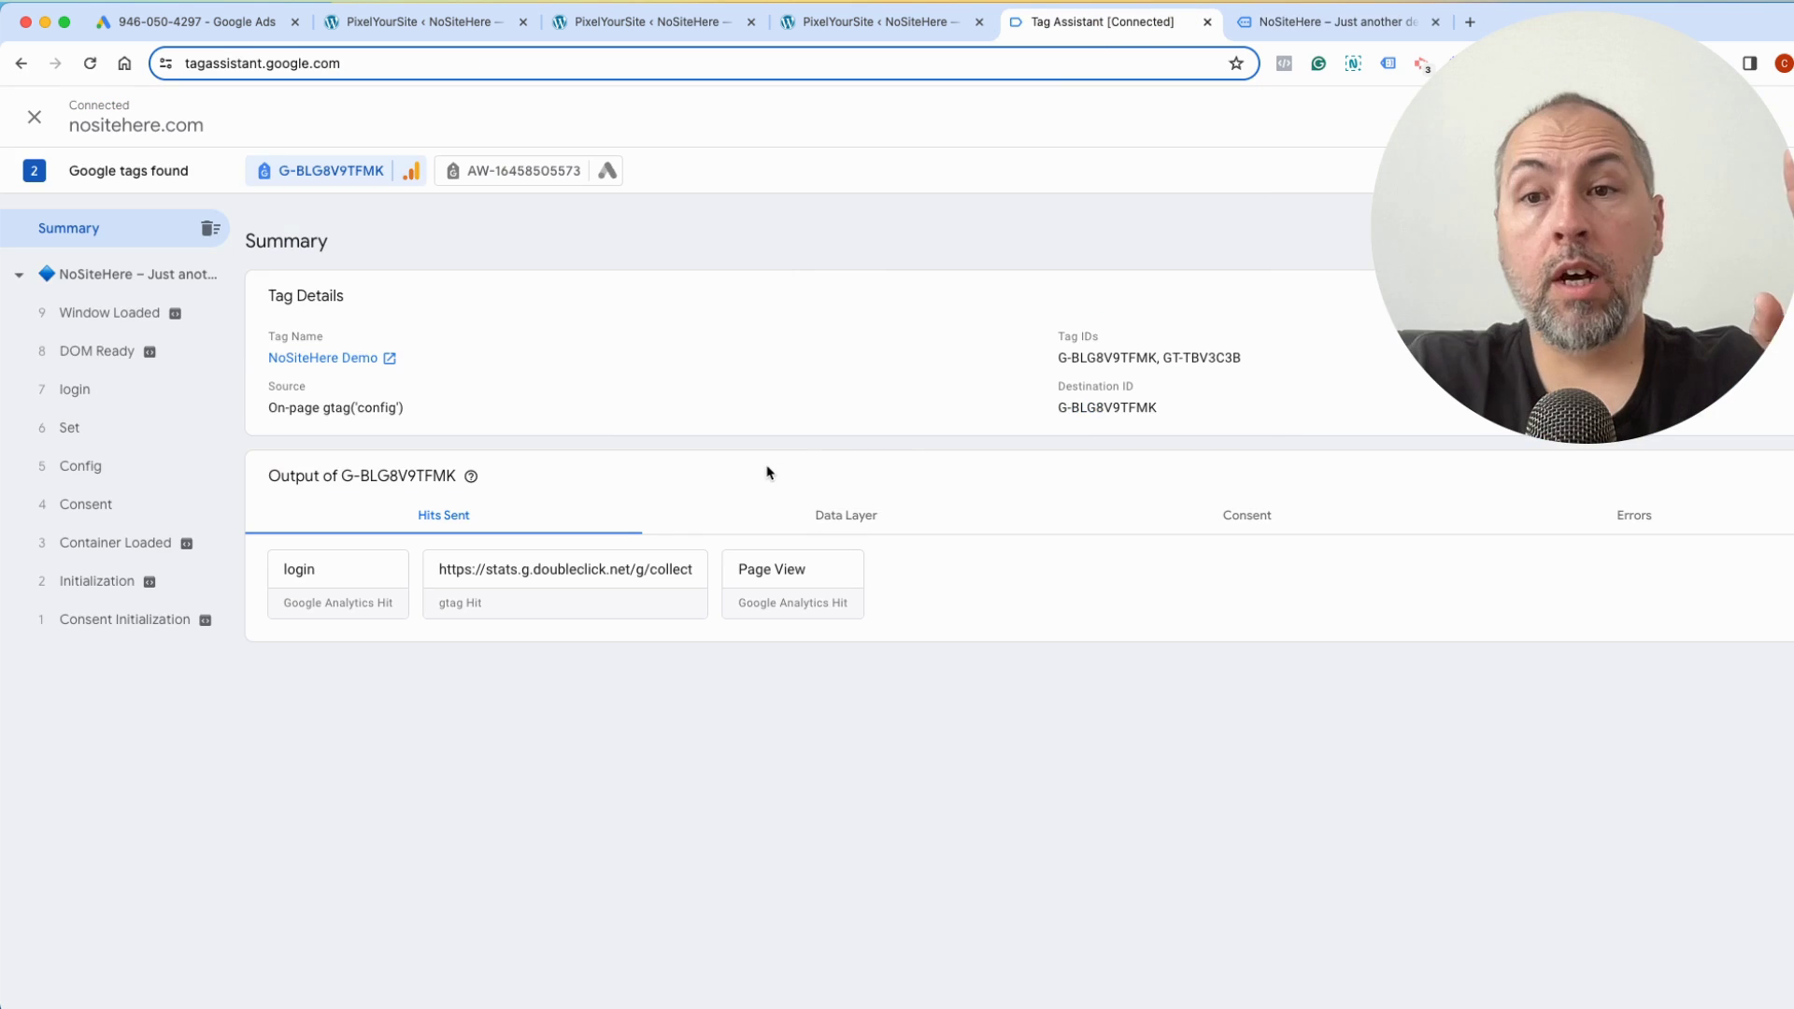
click(1239, 520)
click(100, 541)
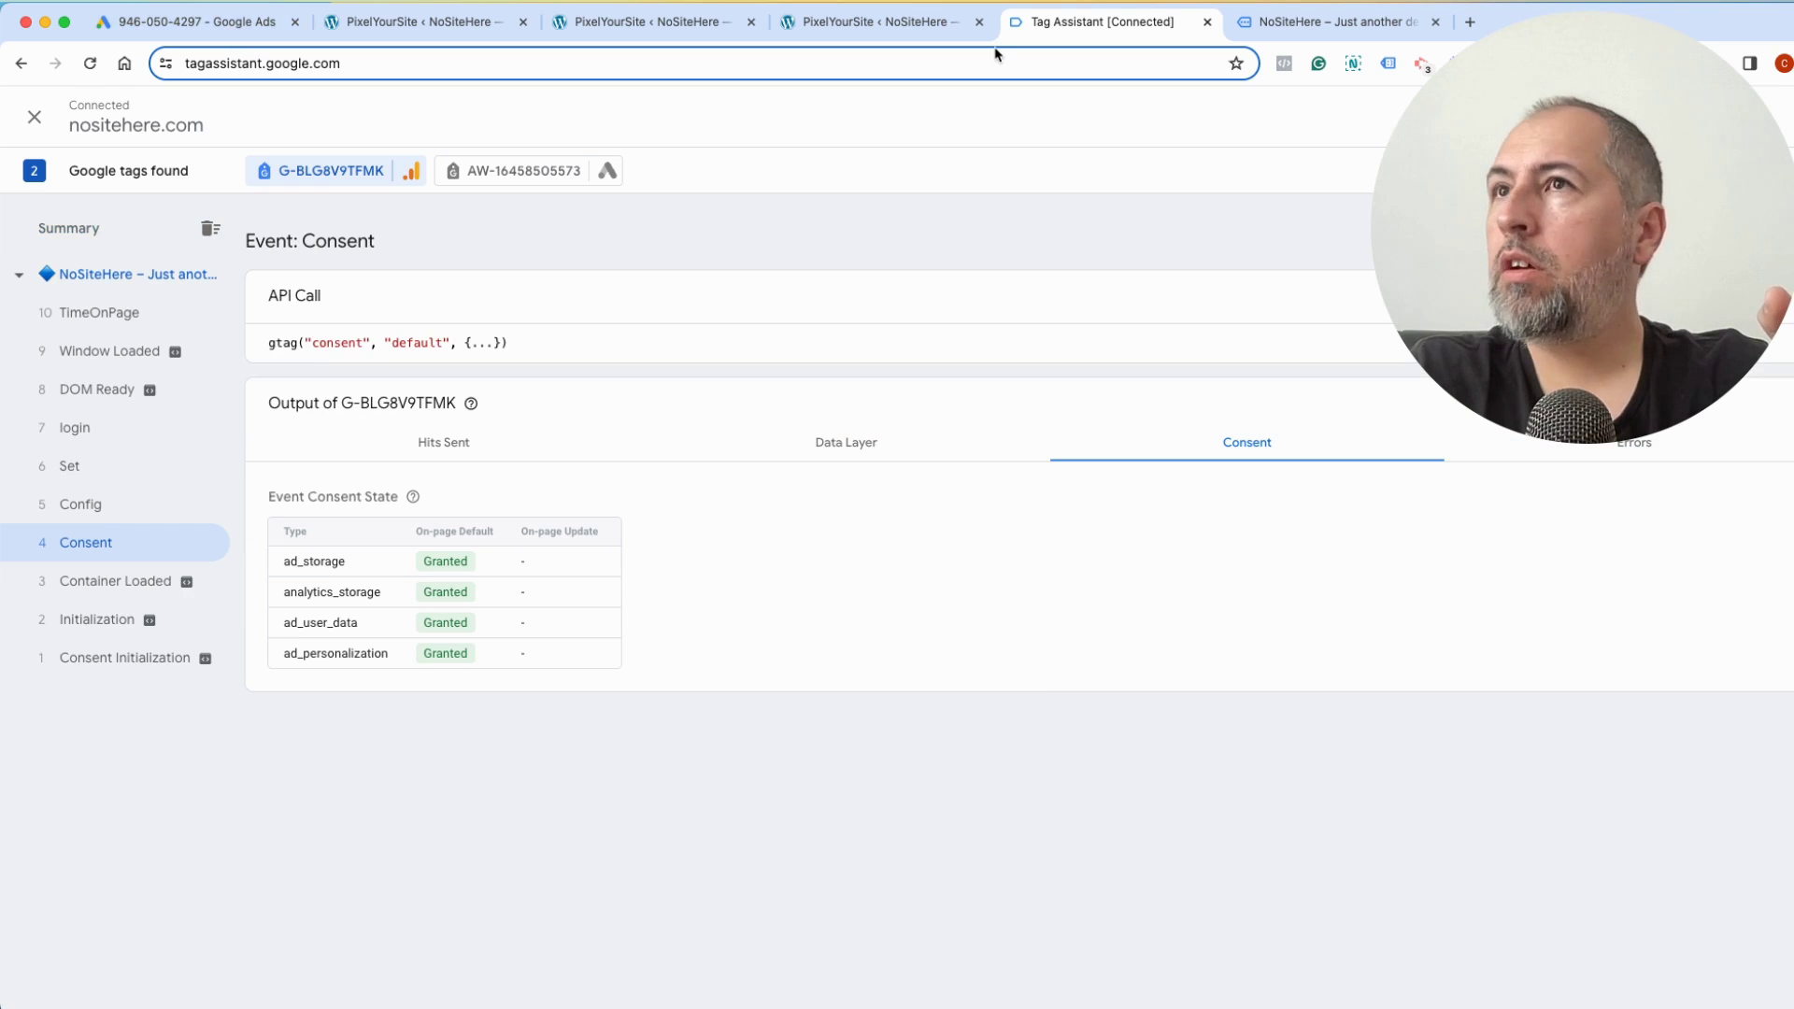
click(189, 19)
Look over PixelYourSite's Super Pack Settings, then return to the General page of pixel IDs
click(441, 344)
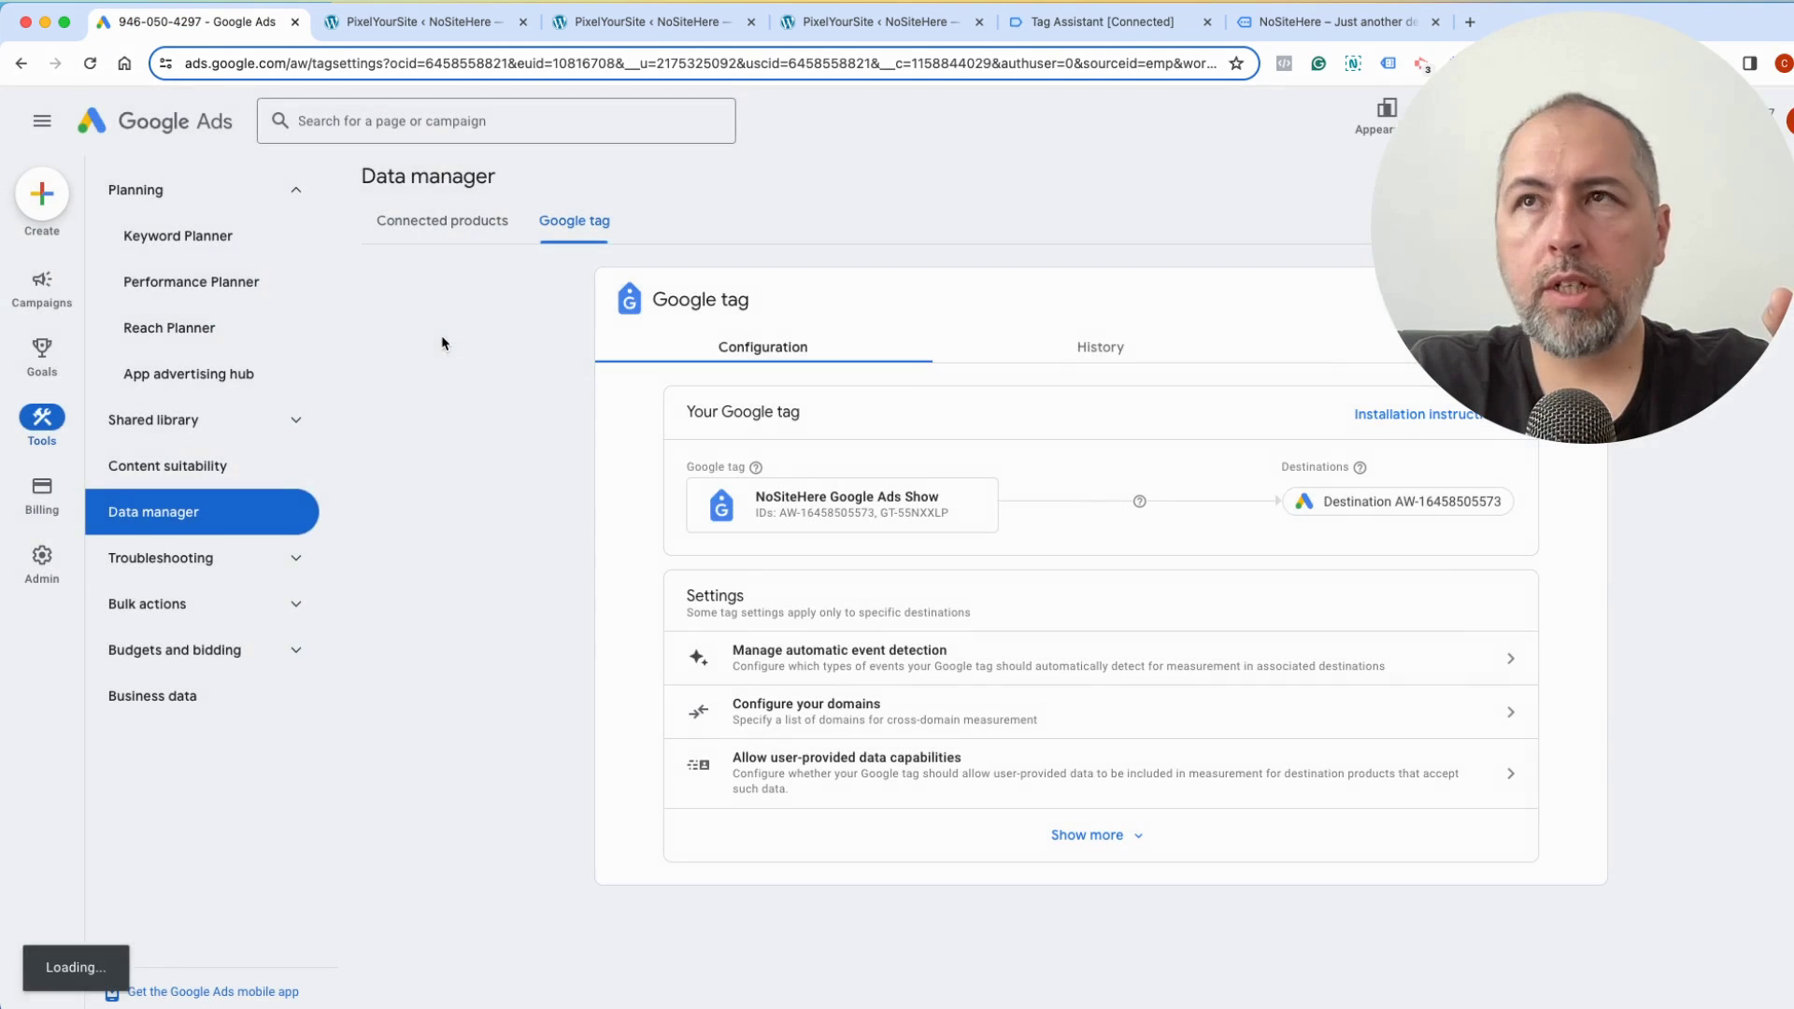
click(412, 21)
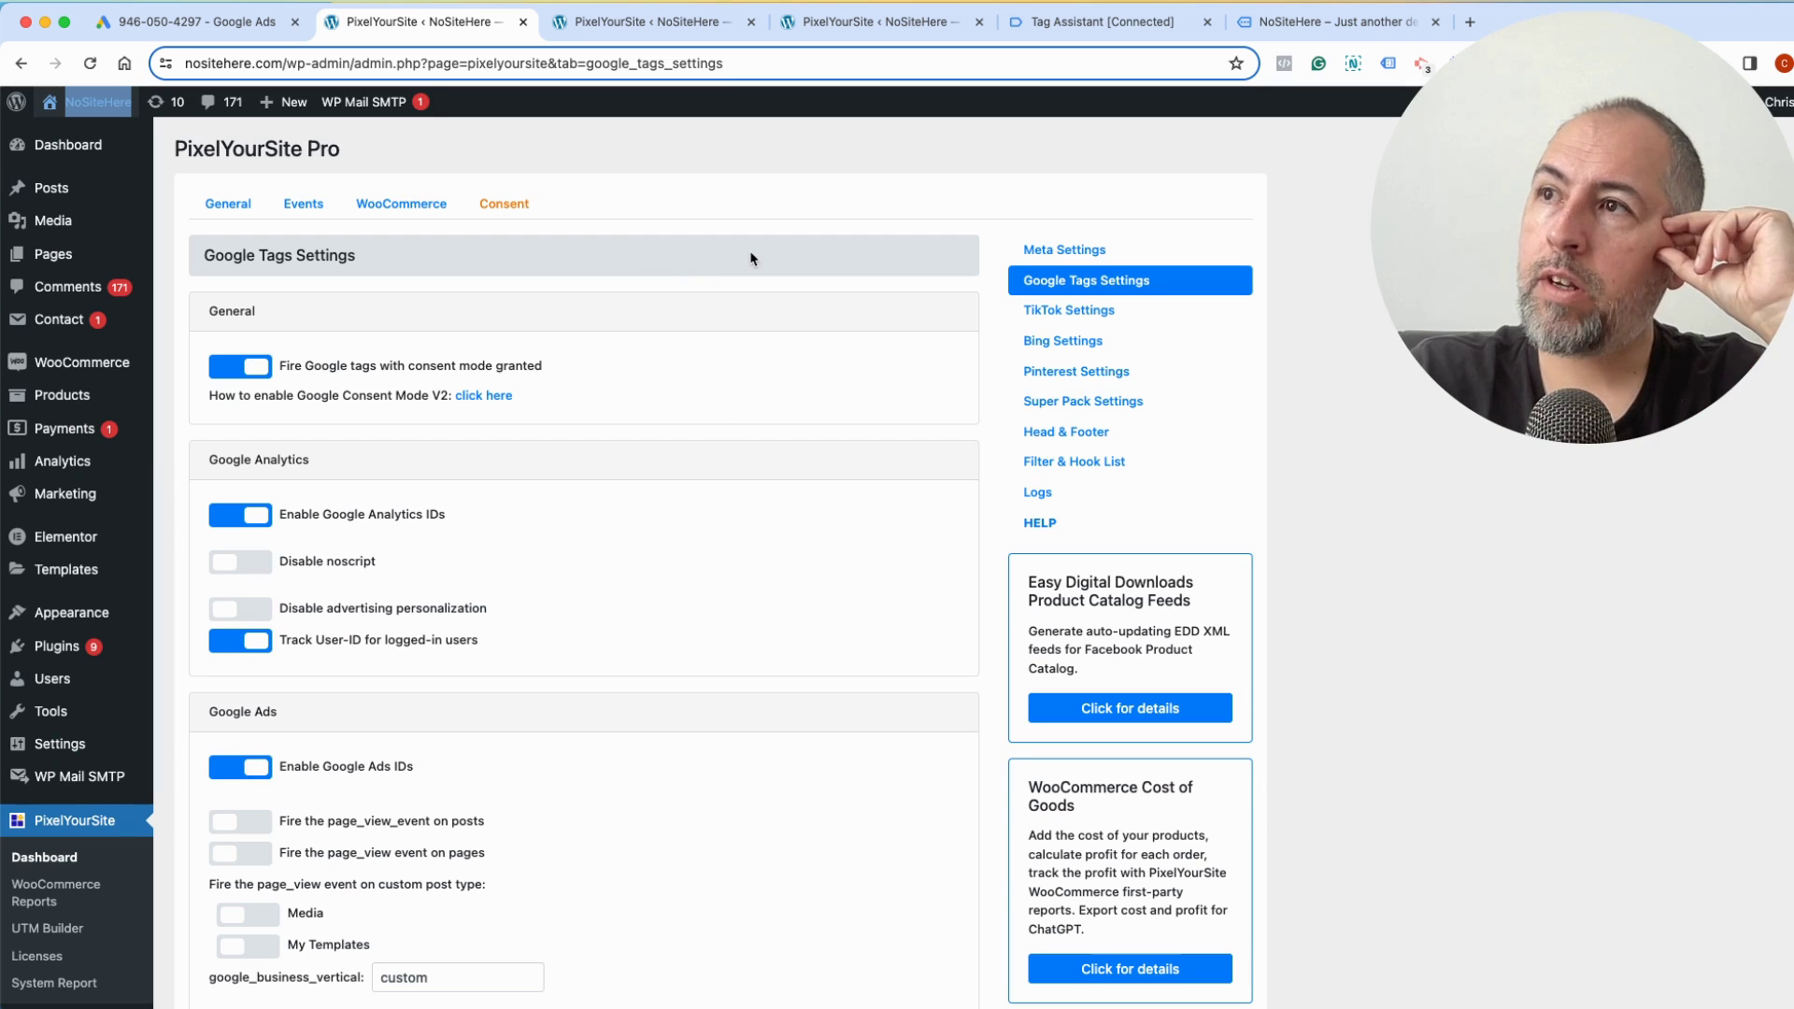
click(866, 38)
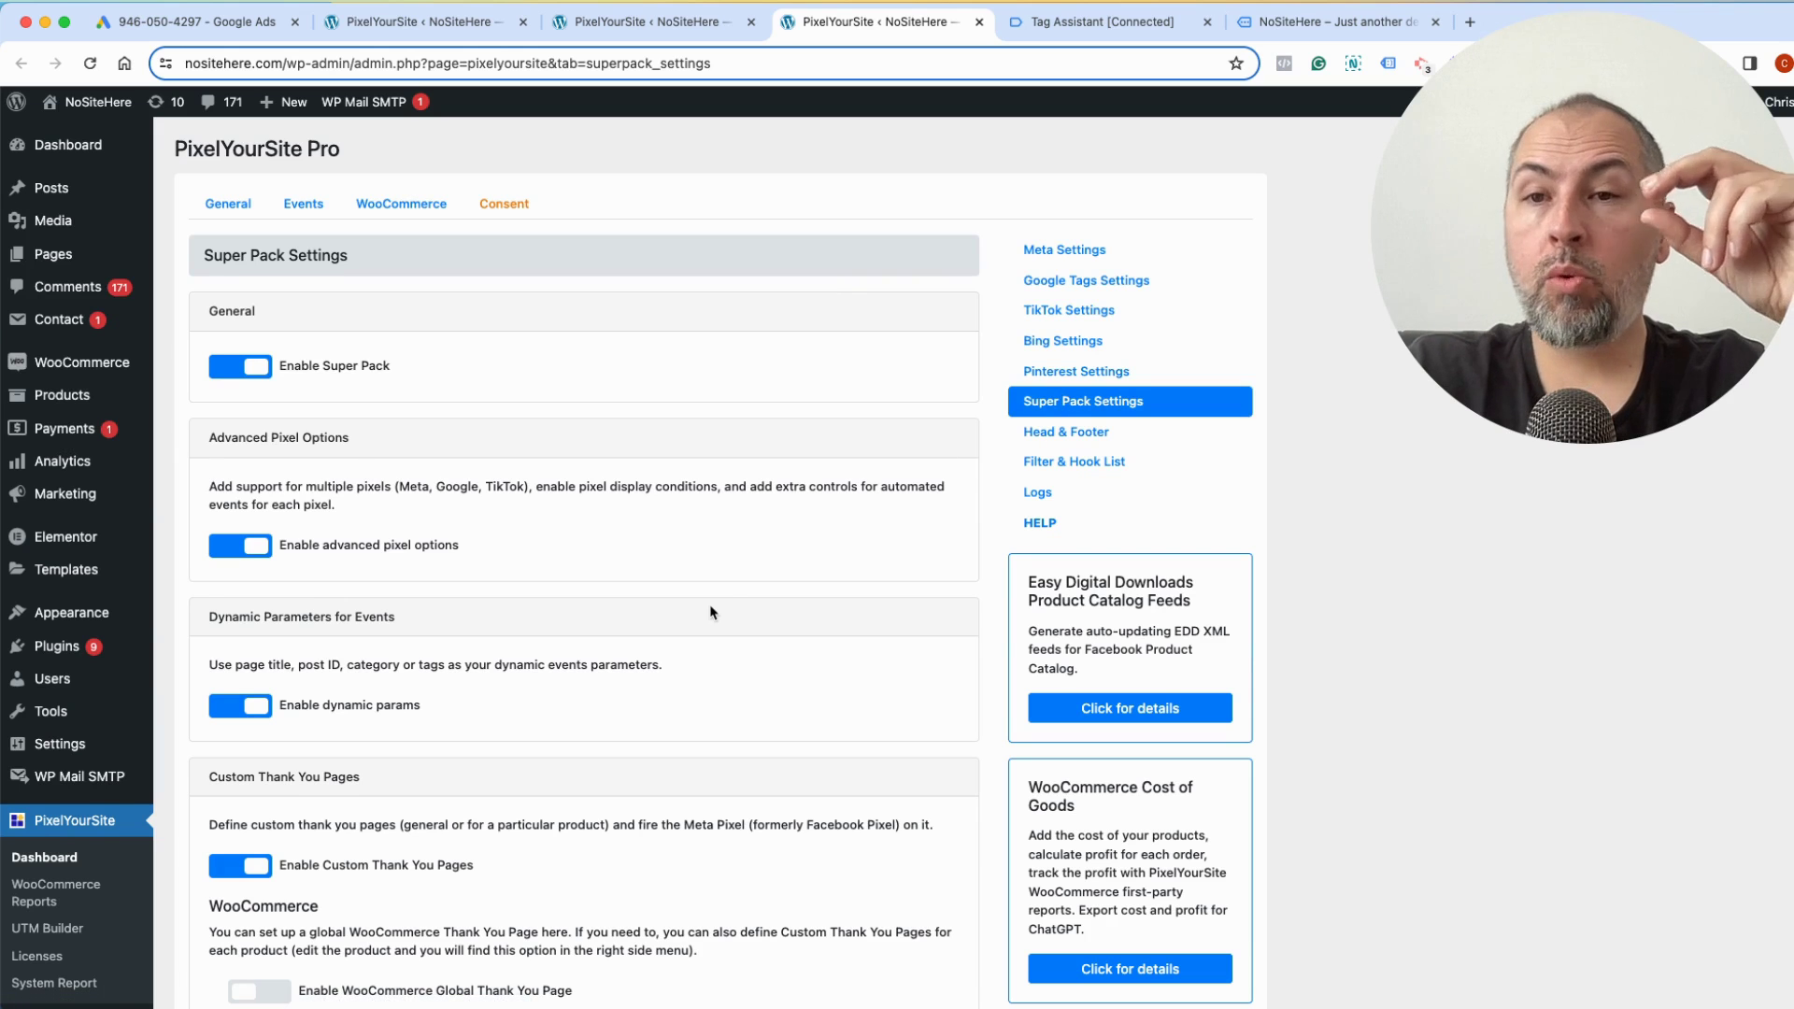
scroll(713, 609, down, 5)
scroll(713, 609, up, 5)
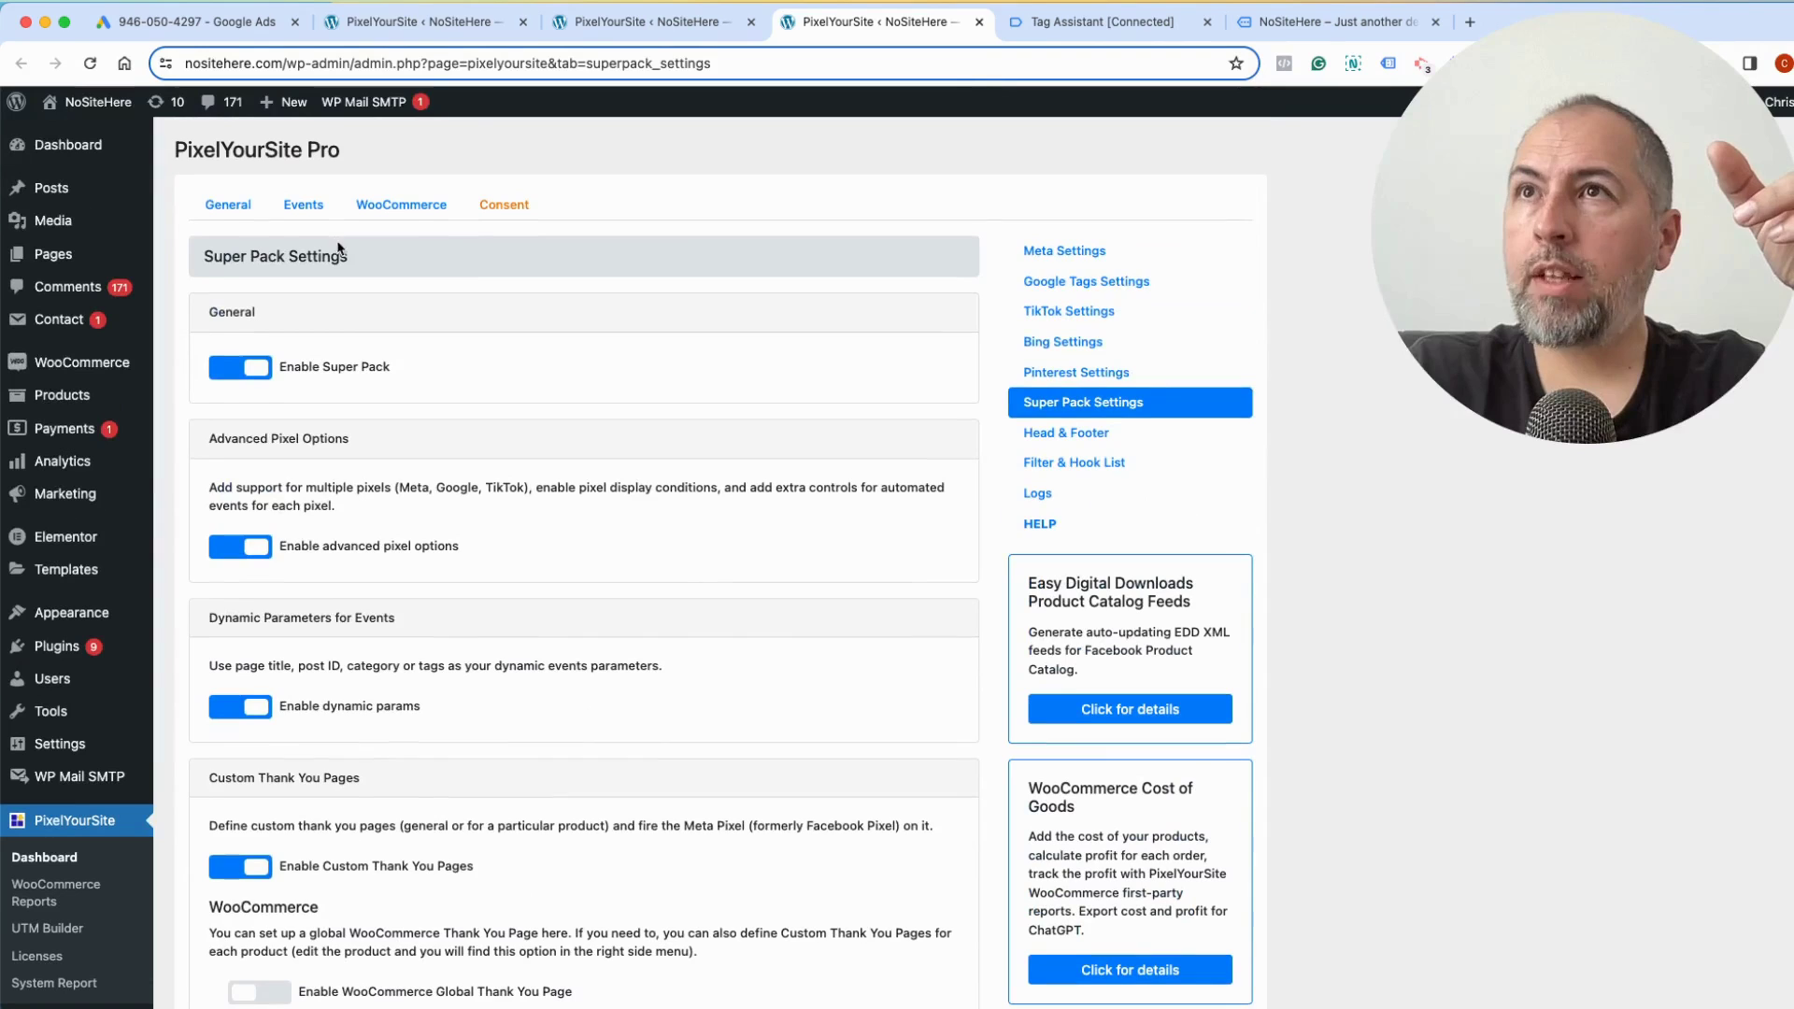
click(390, 30)
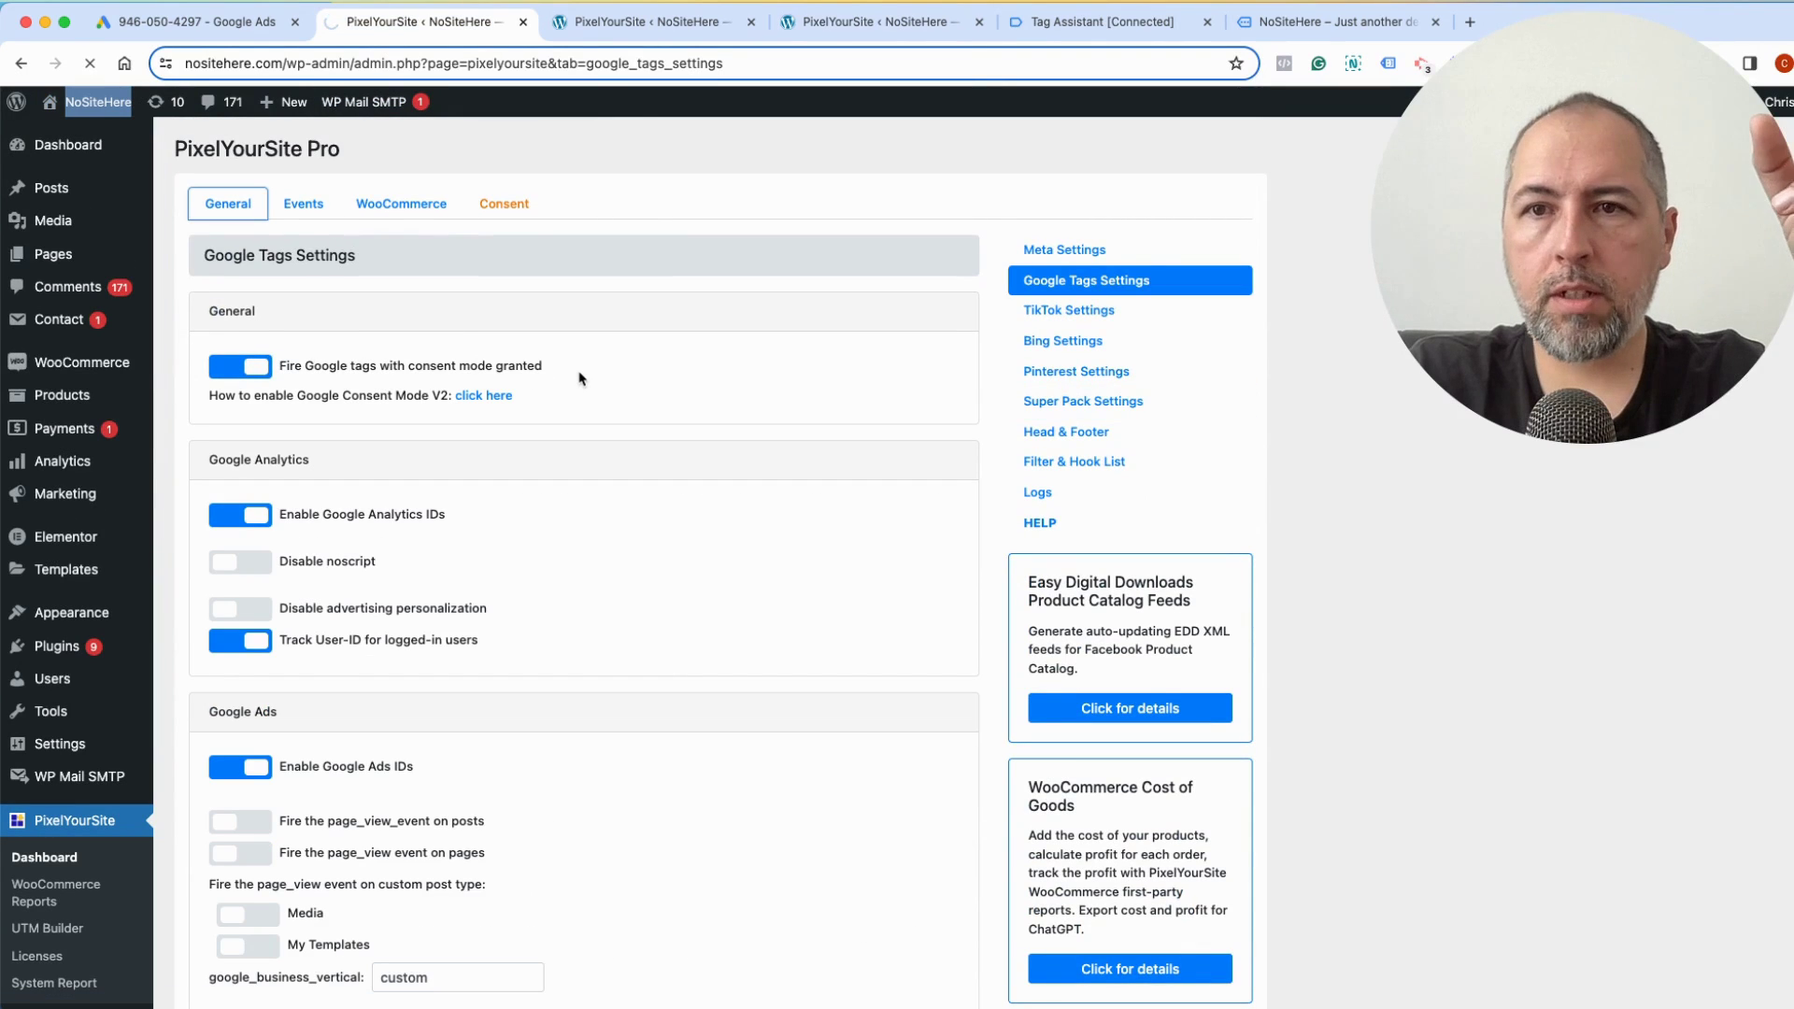
key(alt+Left)
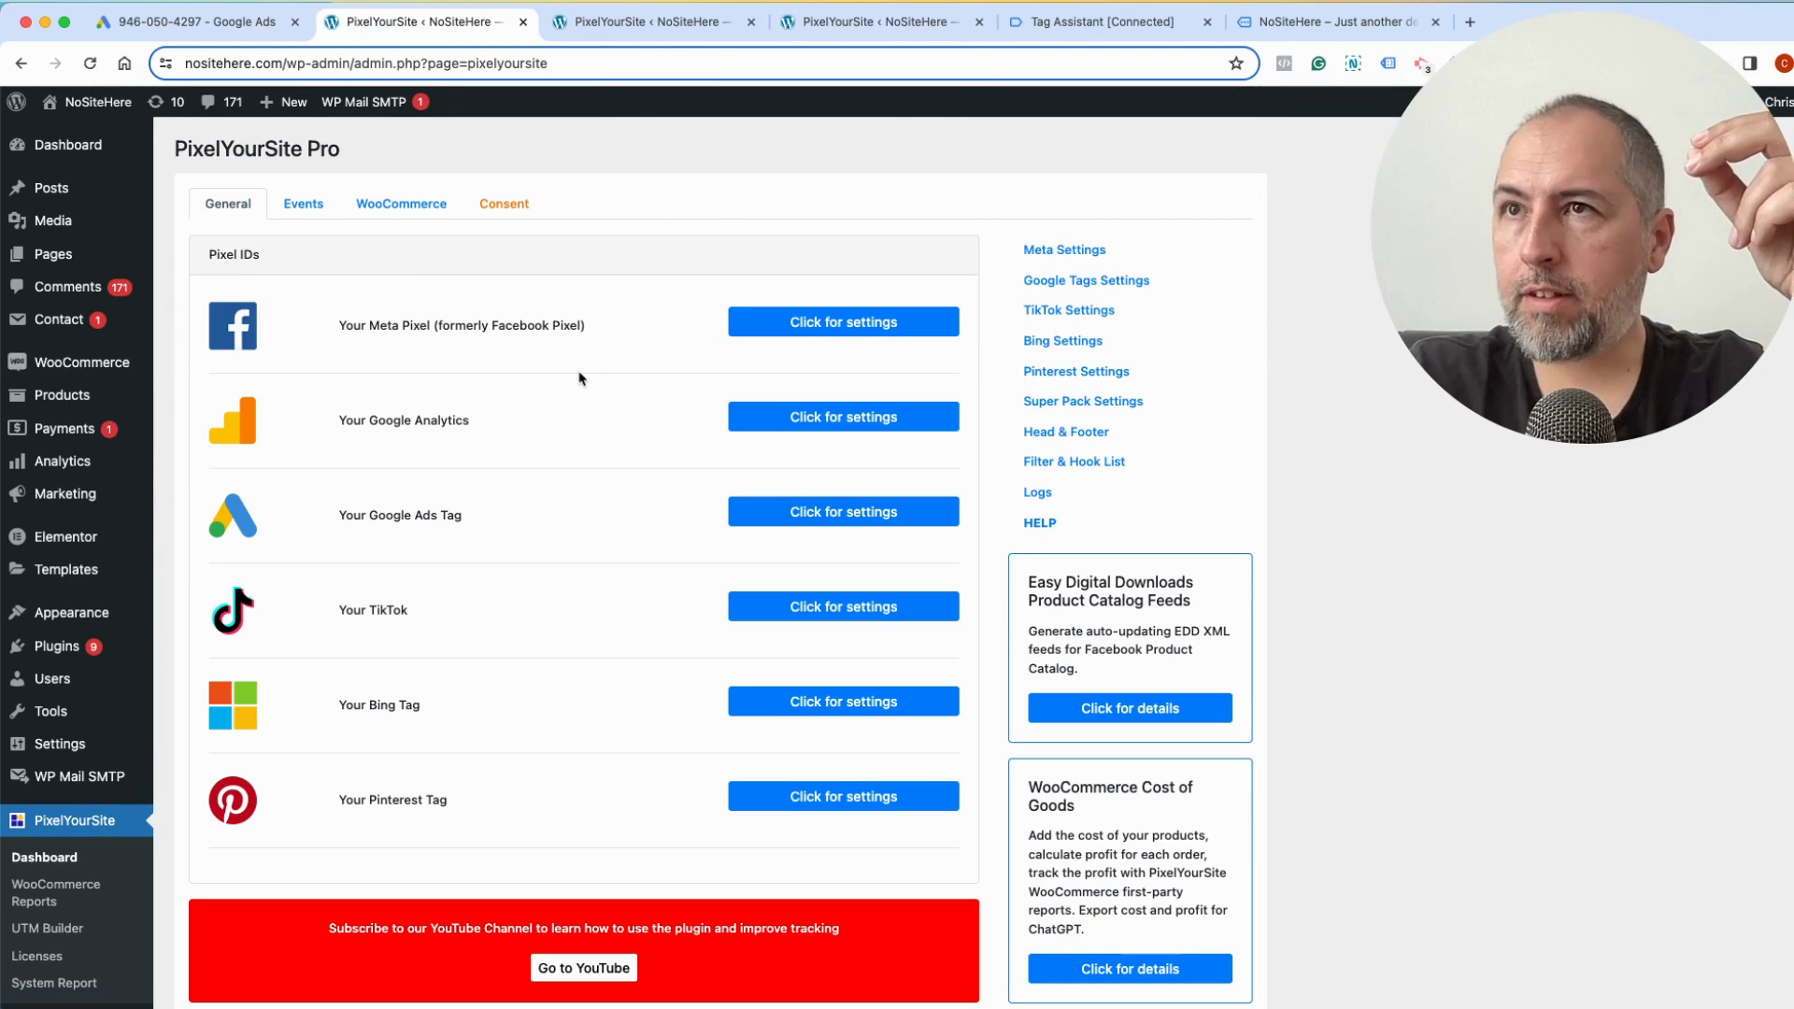
click(776, 513)
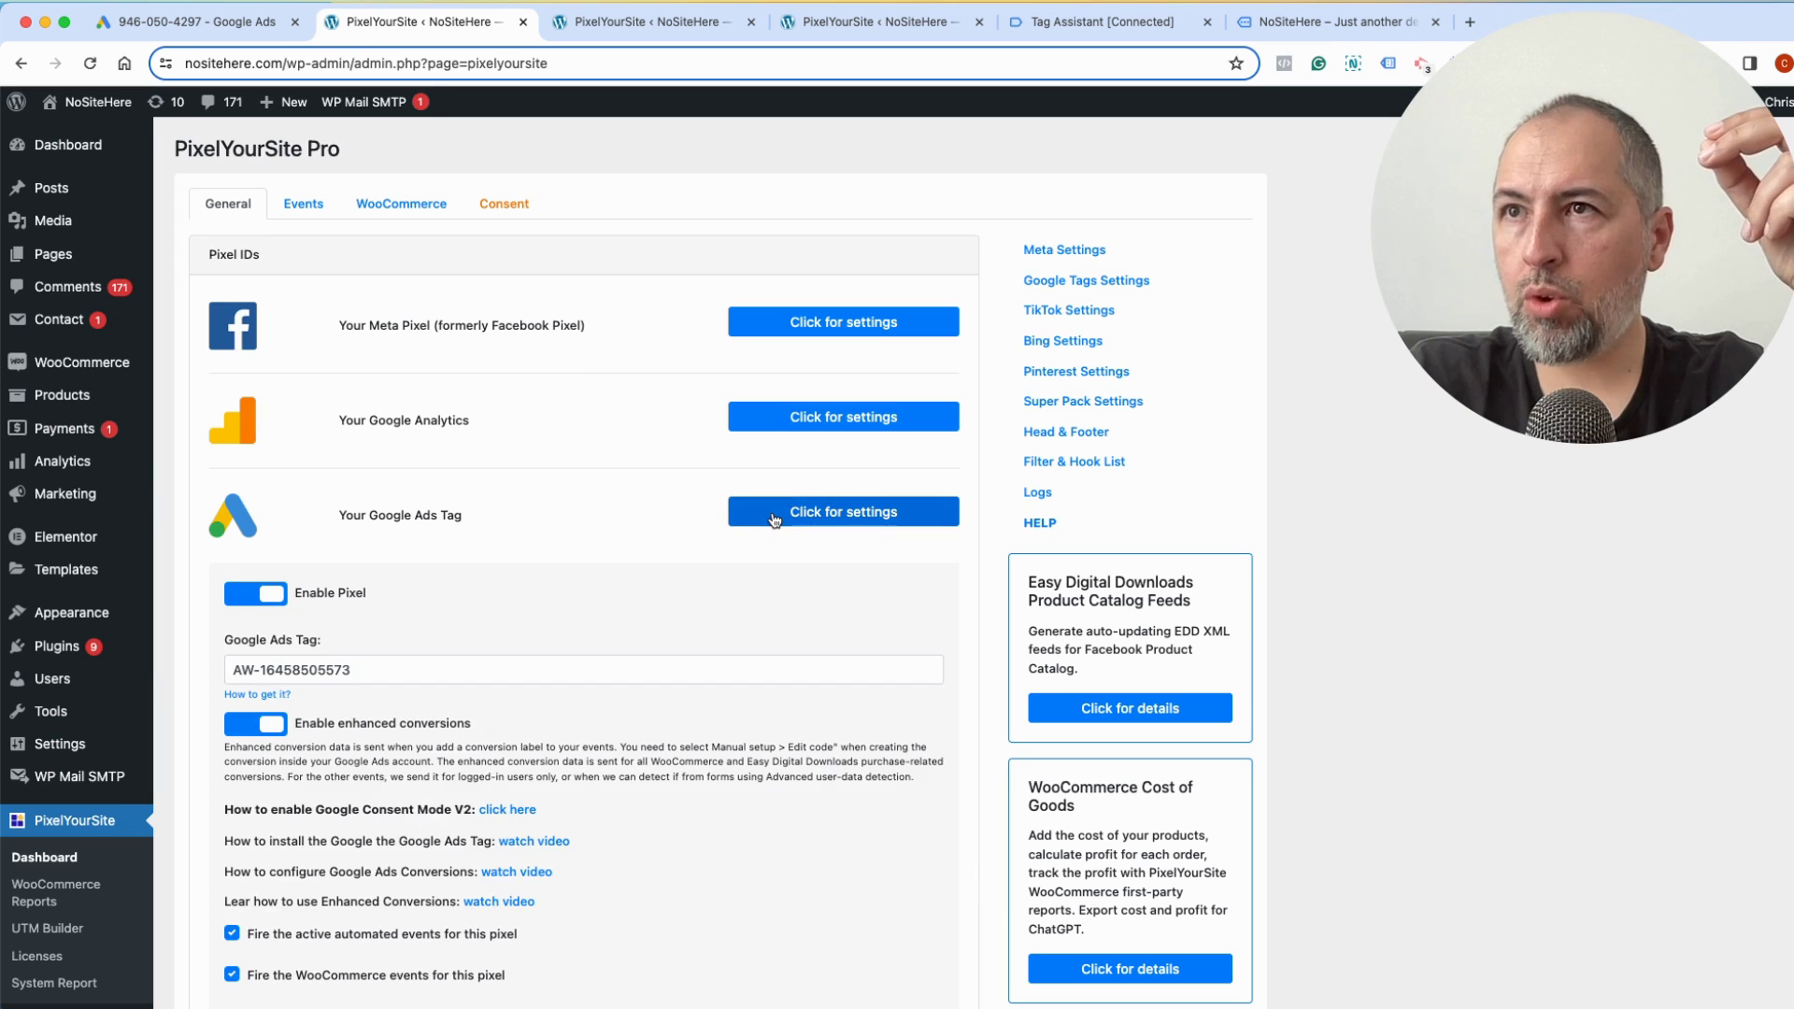
scroll(539, 637, down, 10)
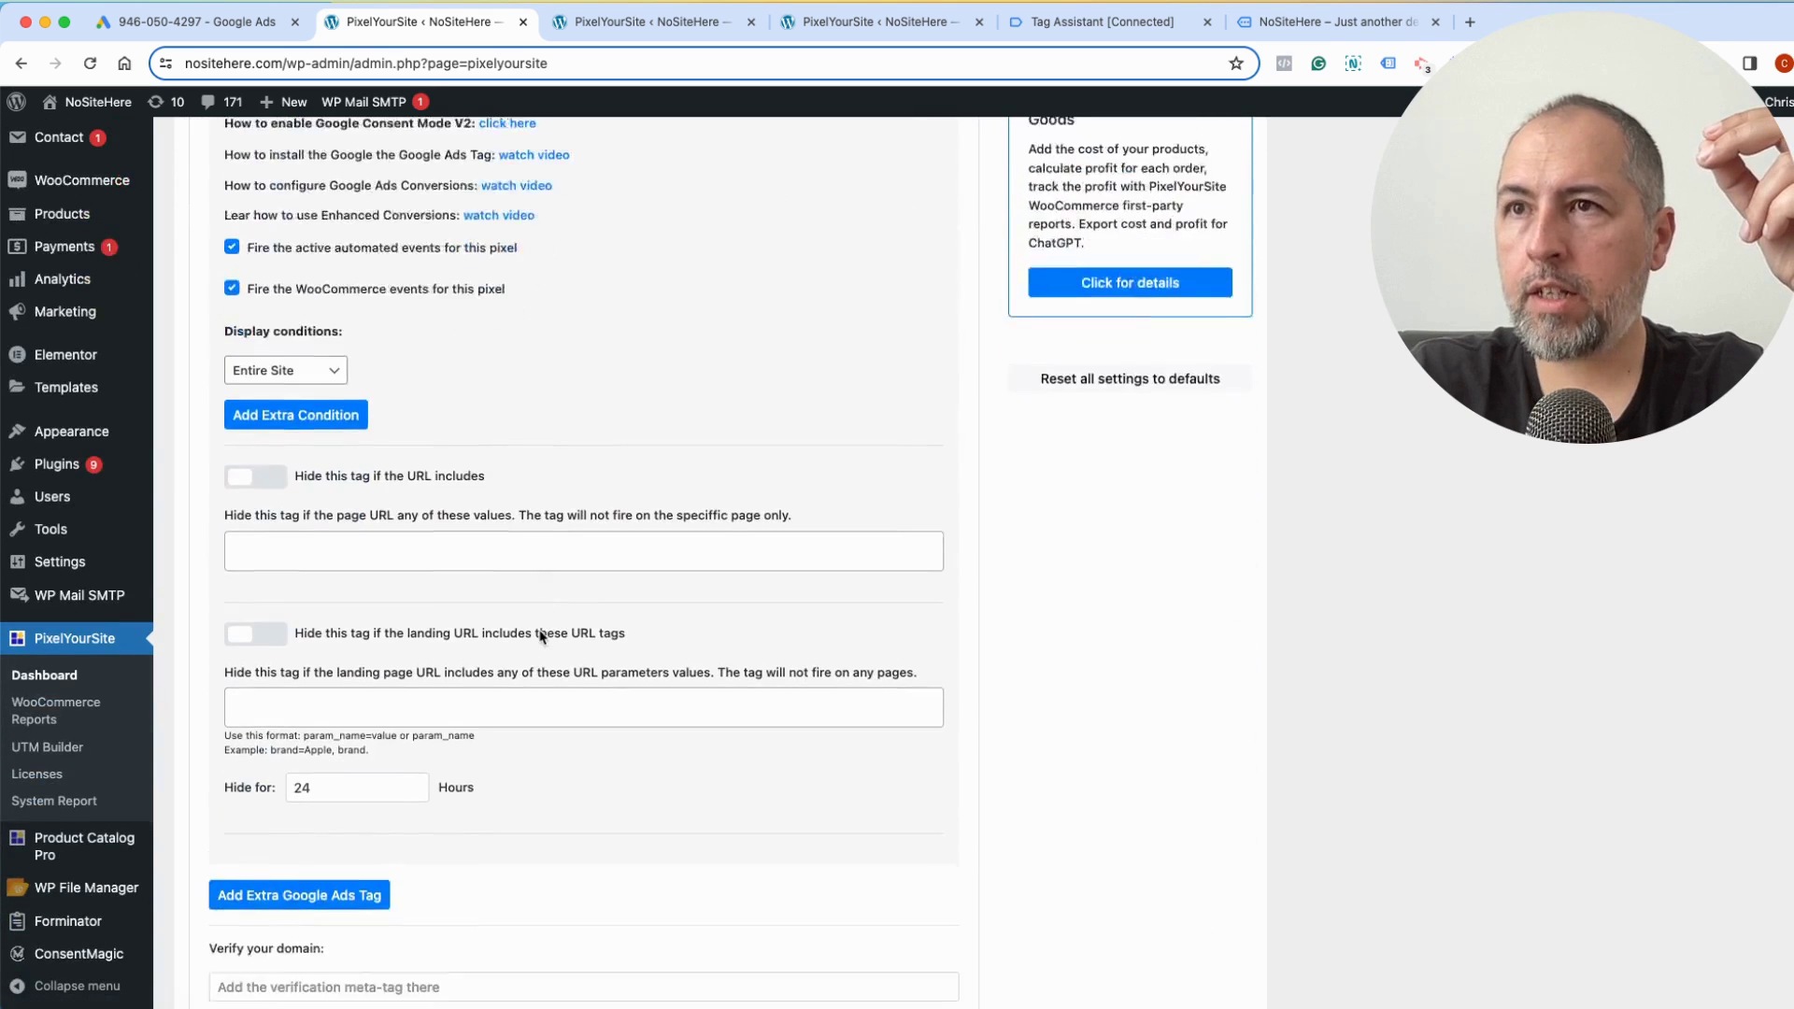
click(299, 693)
Set the new tag's display conditions to Singular, All Singular pages
scroll(510, 738, down, 3)
scroll(559, 641, down, 2)
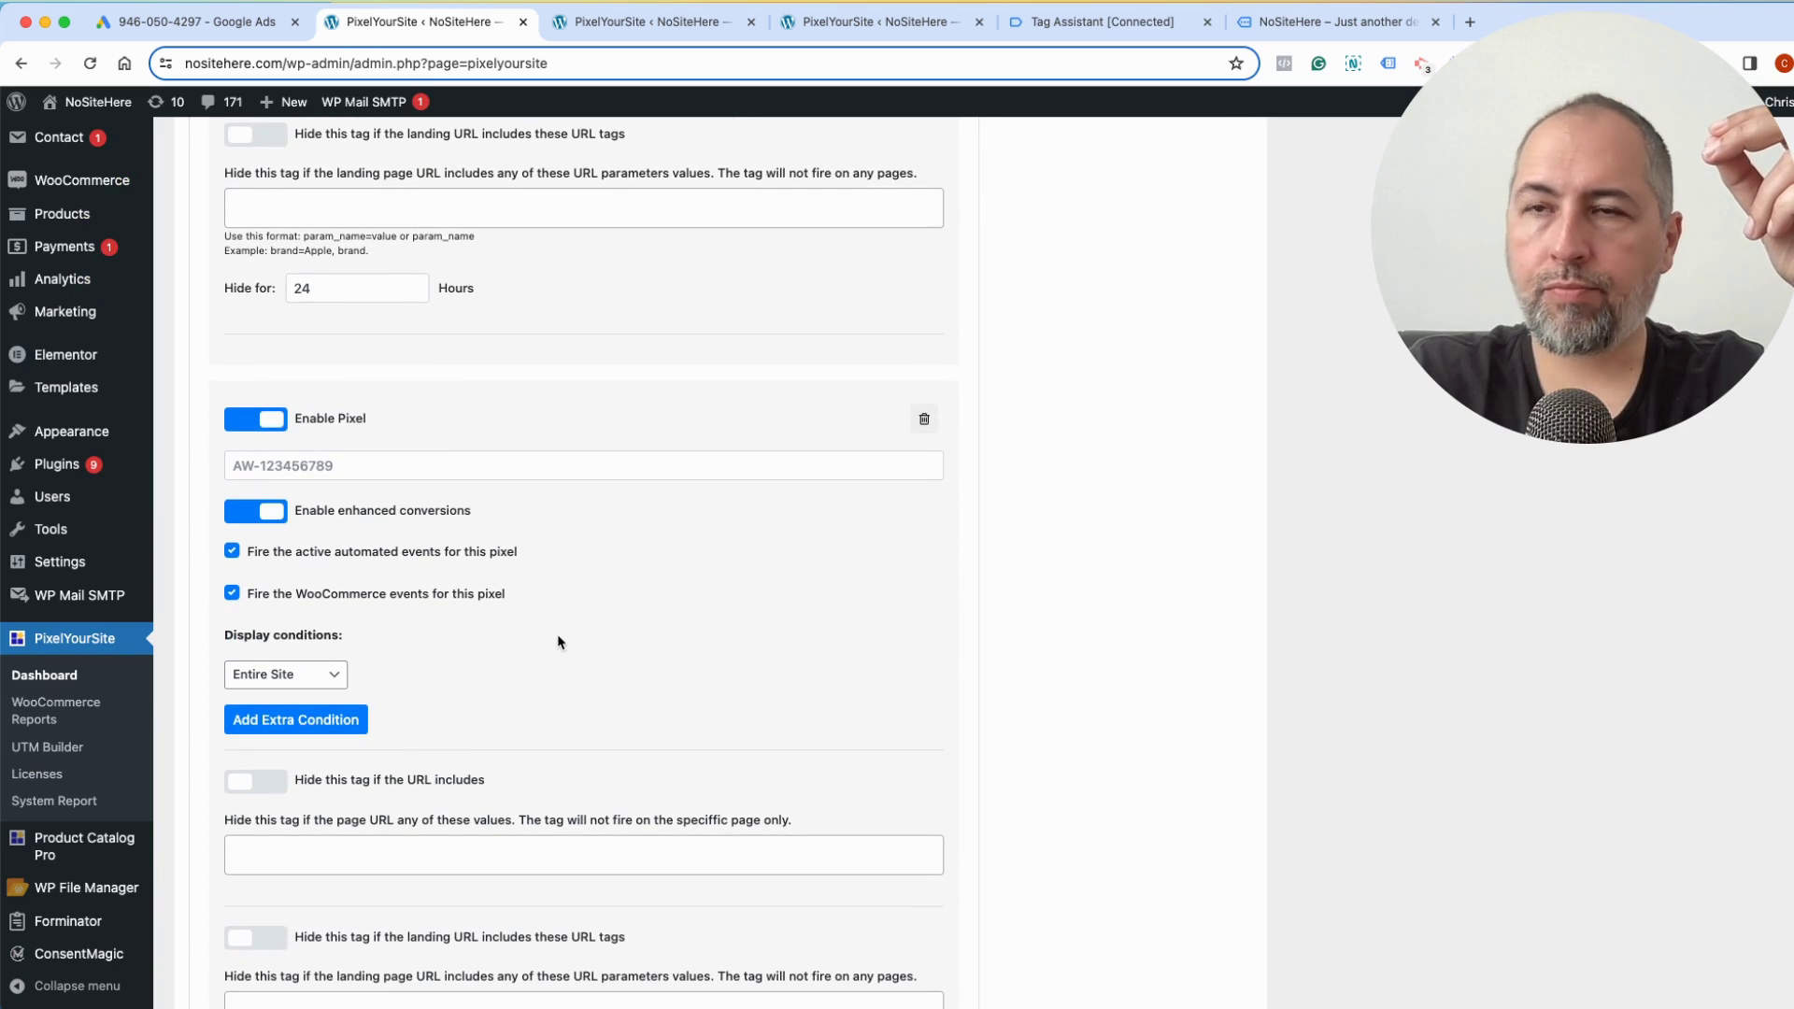
scroll(559, 640, down, 2)
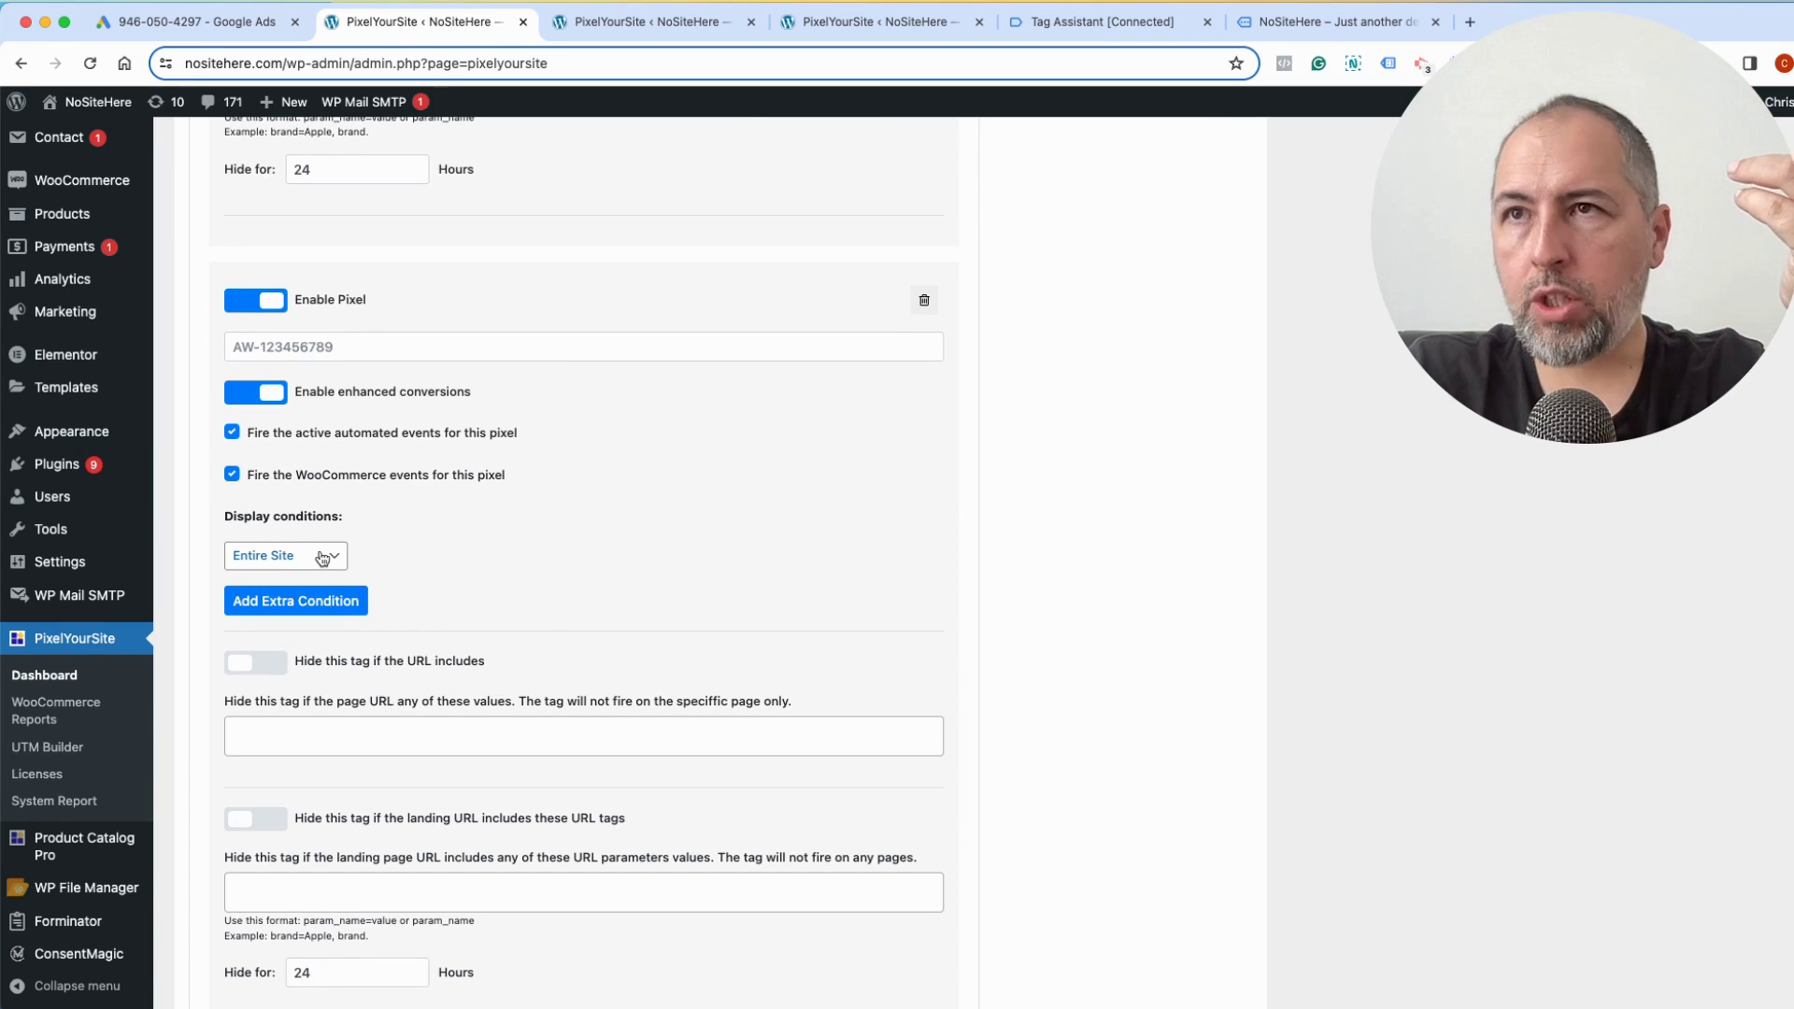
click(322, 558)
click(300, 586)
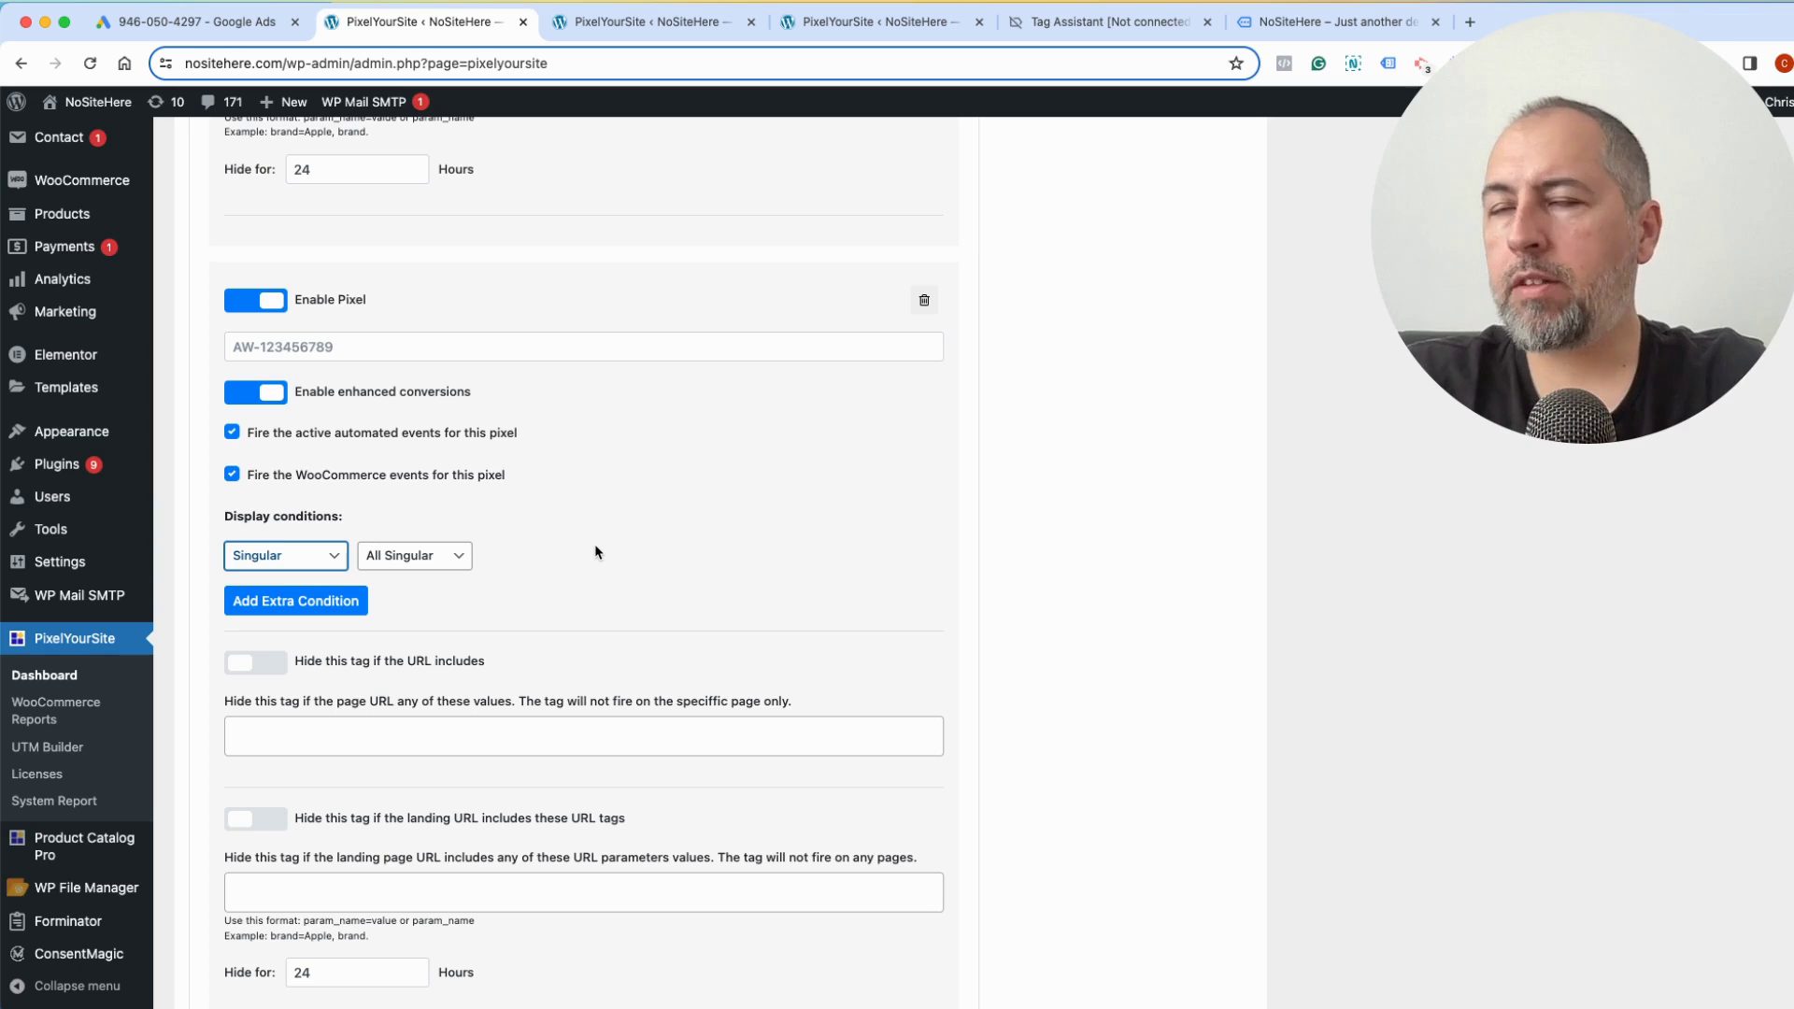
scroll(749, 316, up, 15)
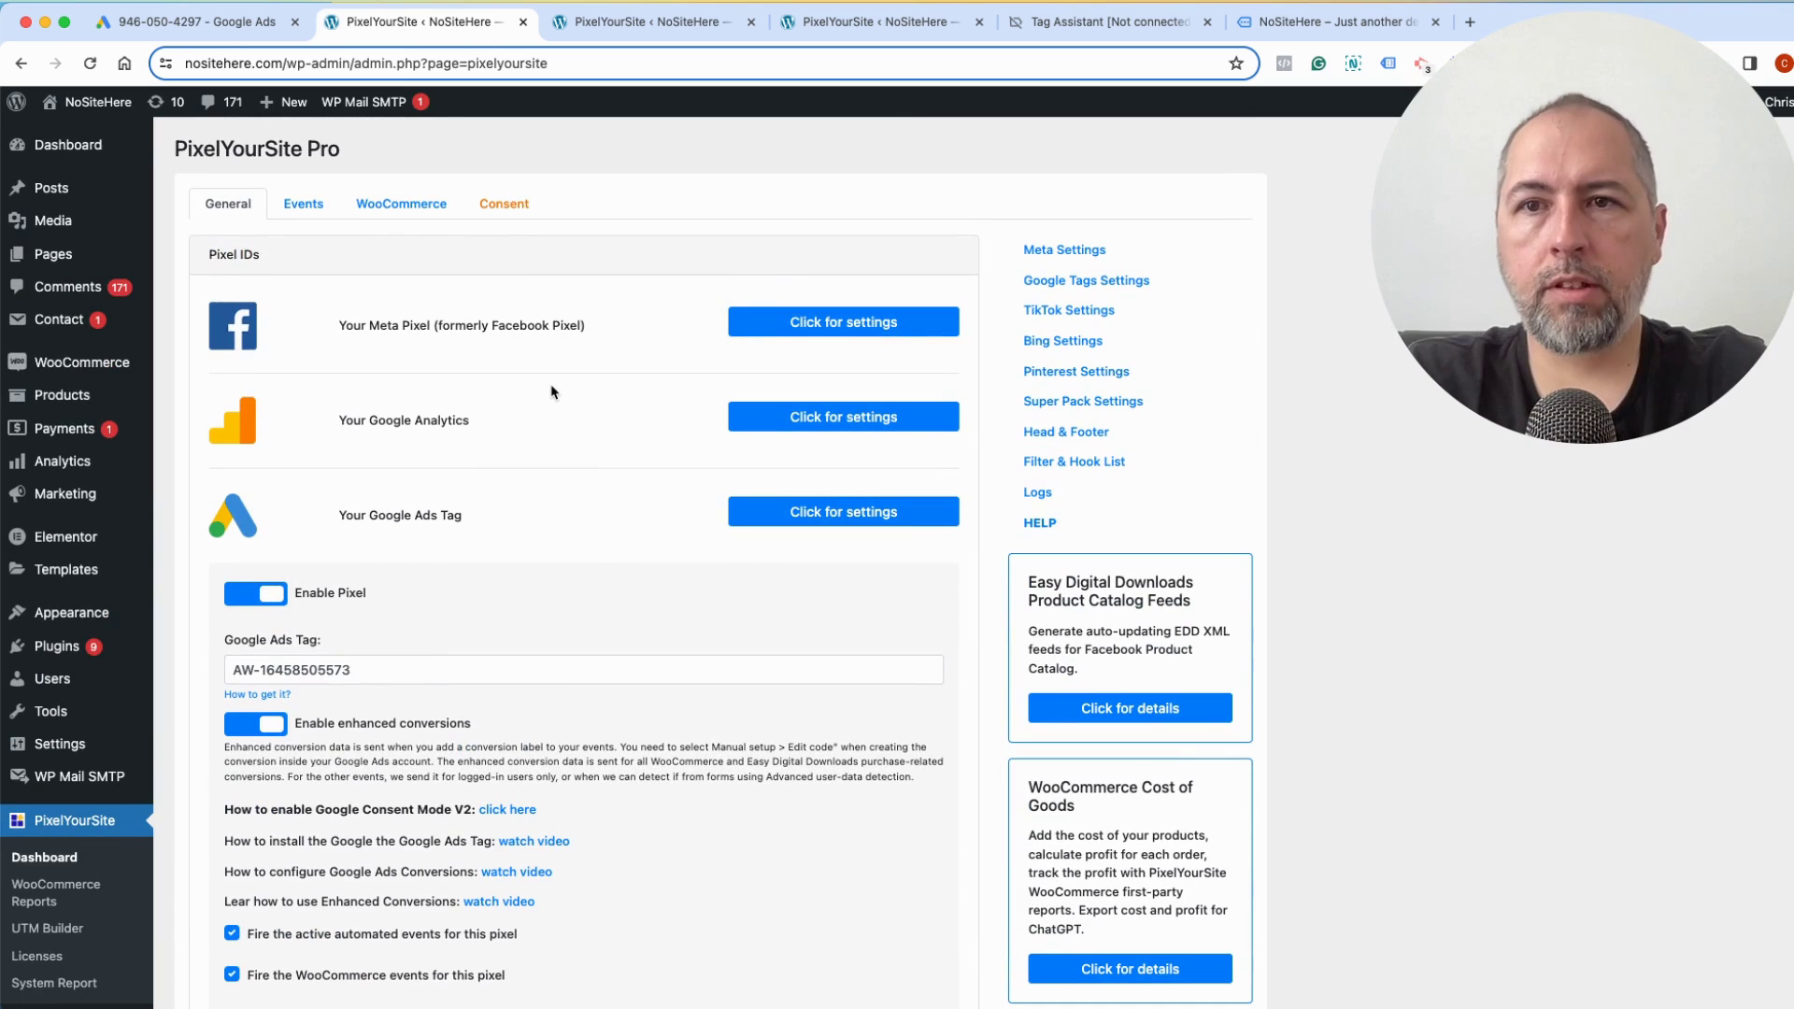